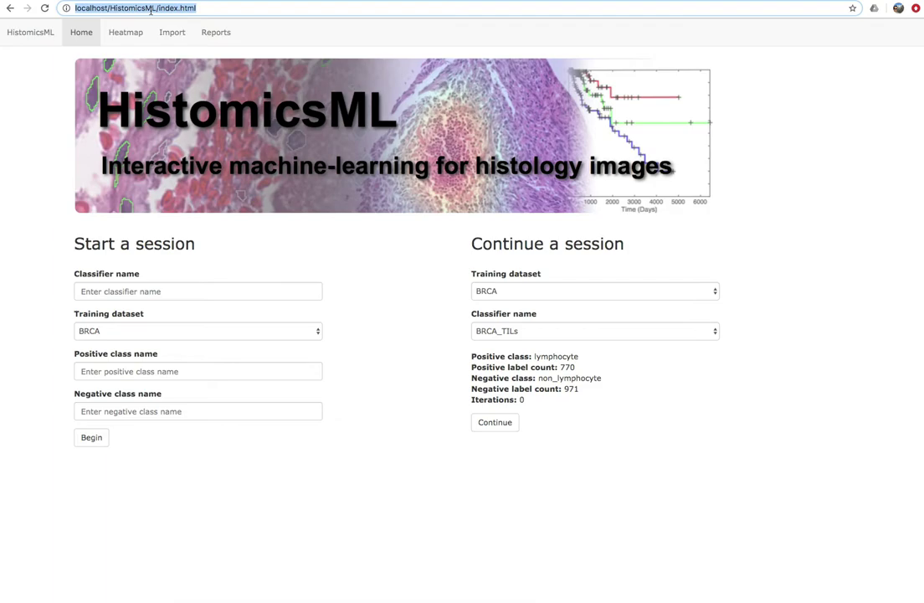
{"action": "left_click", "coordinate": [151, 12]}
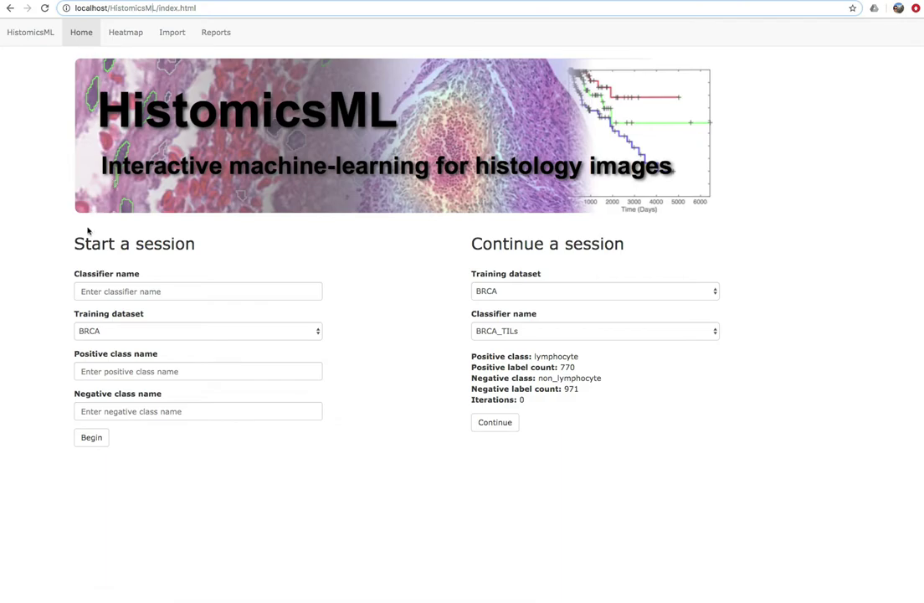
{"action": "left_click_drag", "start_coordinate": [74, 243], "coordinate": [198, 245]}
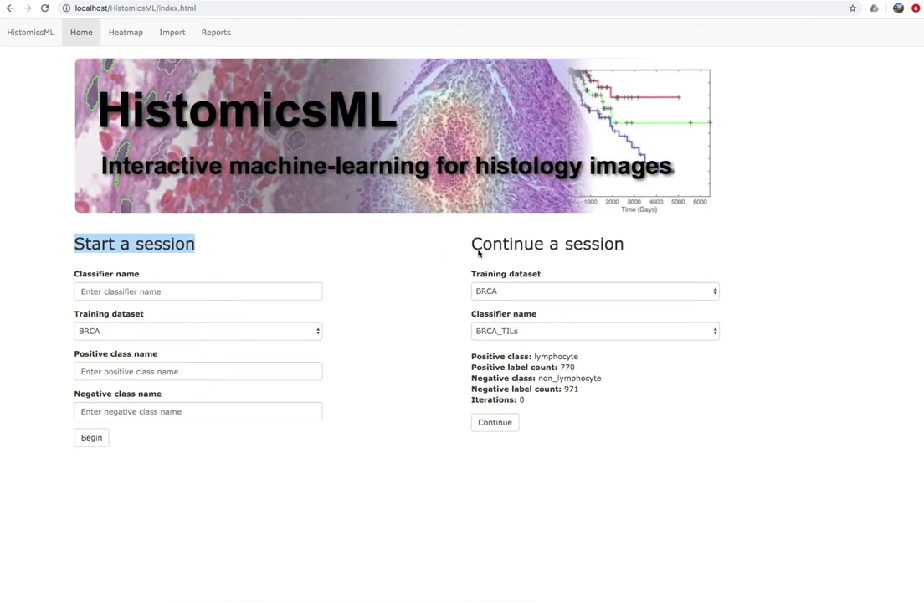
{"action": "left_click_drag", "start_coordinate": [471, 243], "coordinate": [634, 248]}
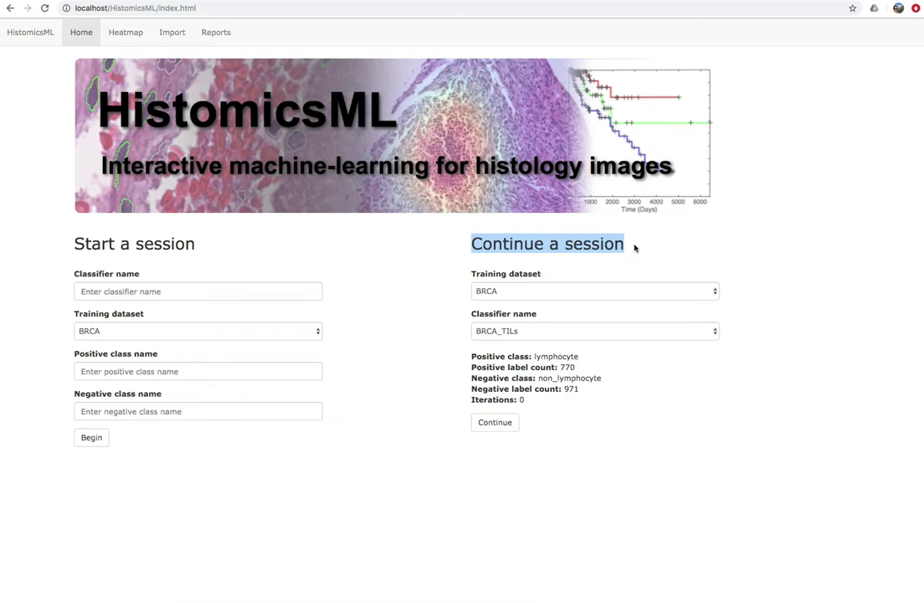
{"action": "left_click", "coordinate": [634, 247]}
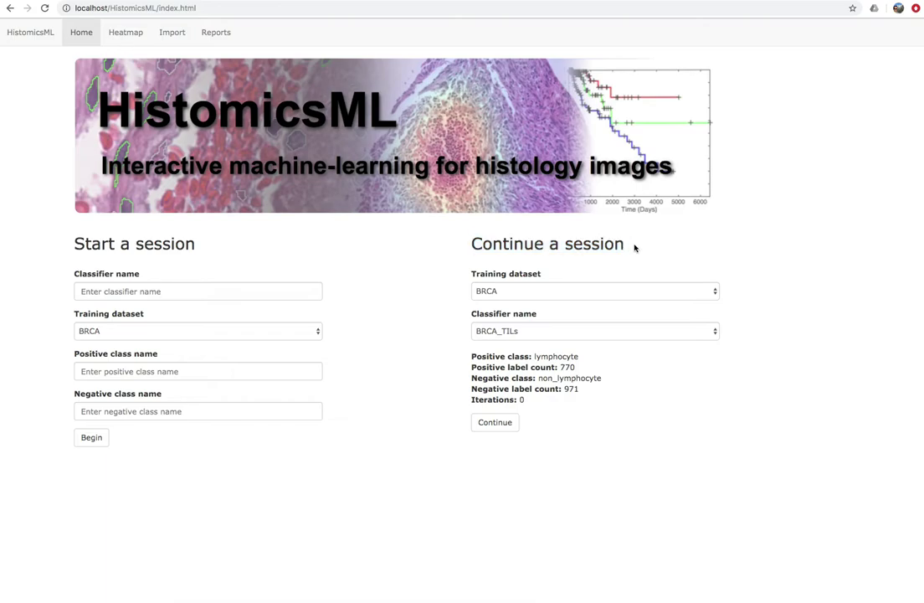
Name the classifier BRCA-TILs and pick BRCA as the training dataset.
{"action": "left_click", "coordinate": [163, 293]}
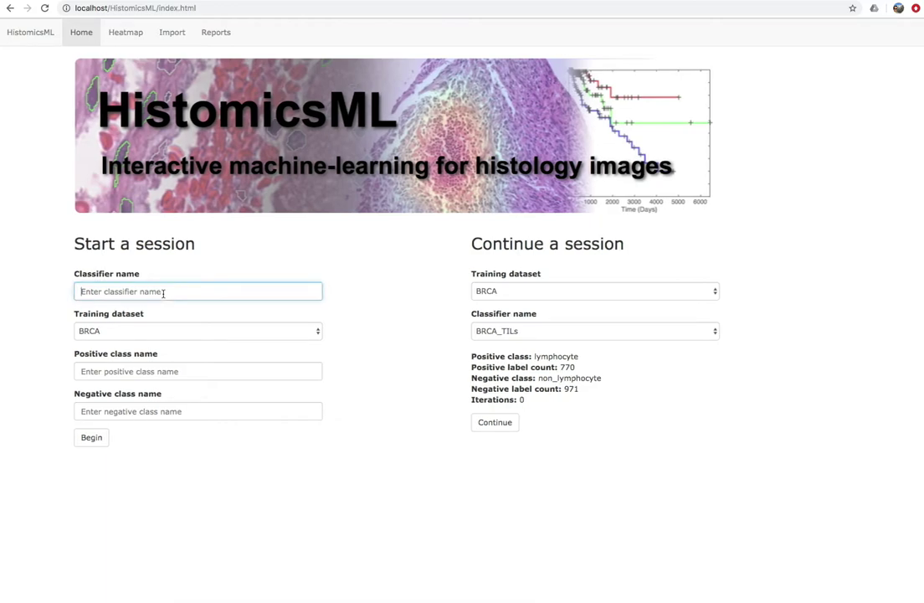
{"action": "type", "text": "BRCA-TILs"}
{"action": "left_click", "coordinate": [197, 331]}
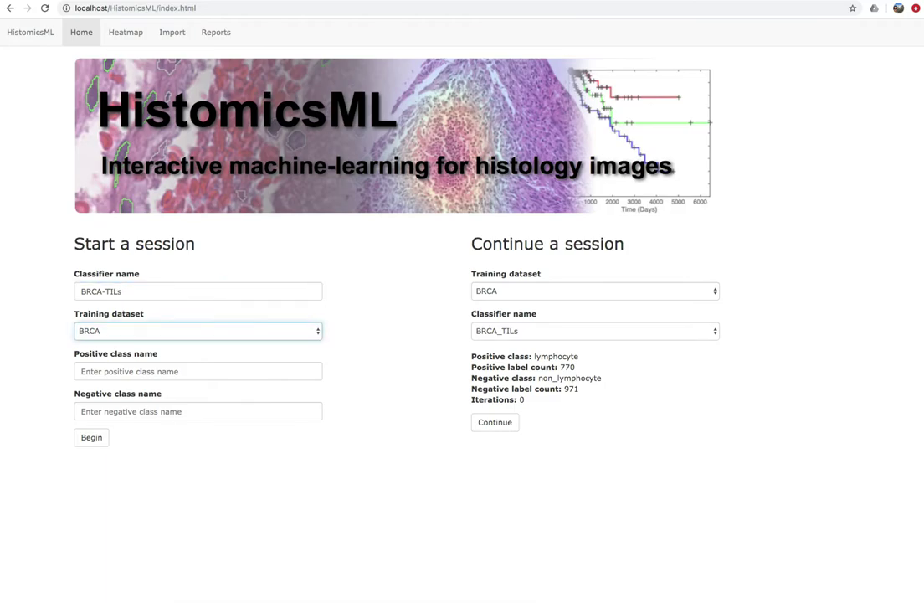
{"action": "left_click", "coordinate": [144, 335]}
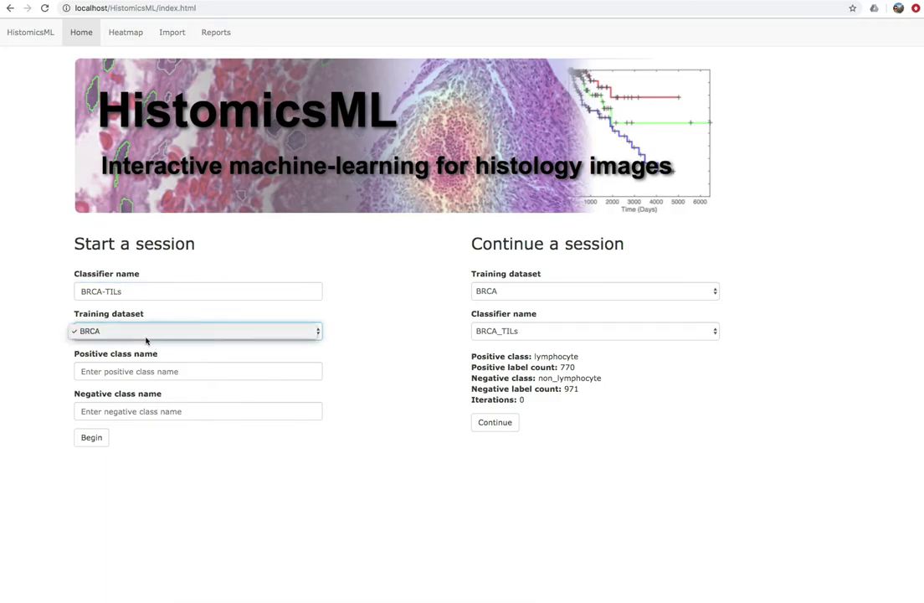
{"action": "left_click", "coordinate": [100, 333]}
Enter TIL as the positive class and non-TIL as the negative class, then begin.
{"action": "left_click", "coordinate": [116, 371]}
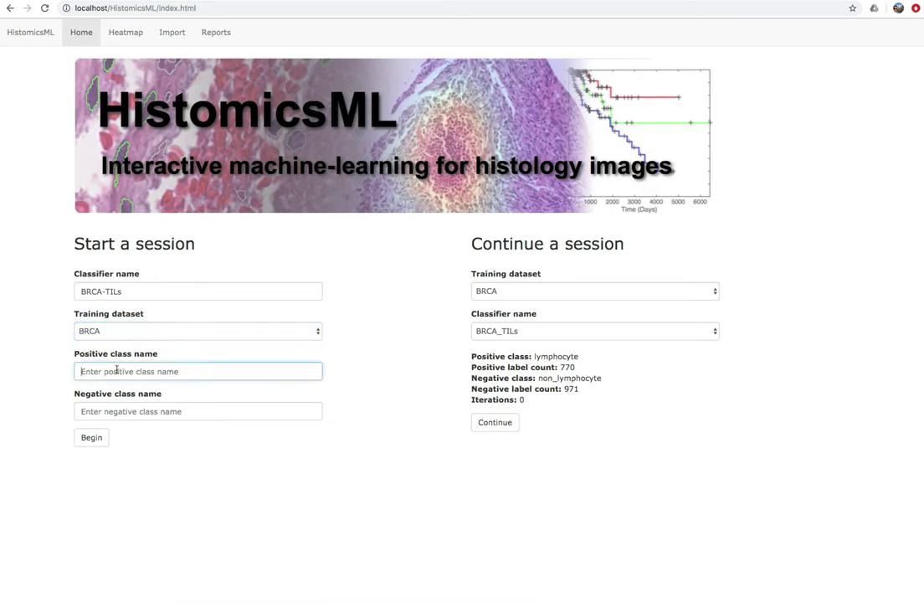
{"action": "type", "text": "TIL"}
{"action": "left_click", "coordinate": [197, 411]}
{"action": "type", "text": "non-TIL"}
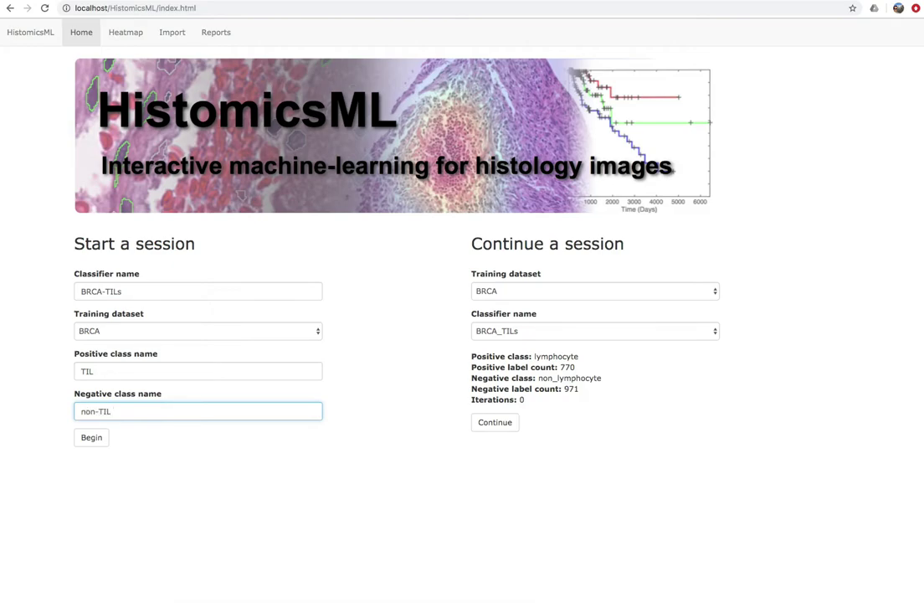
{"action": "left_click", "coordinate": [91, 438]}
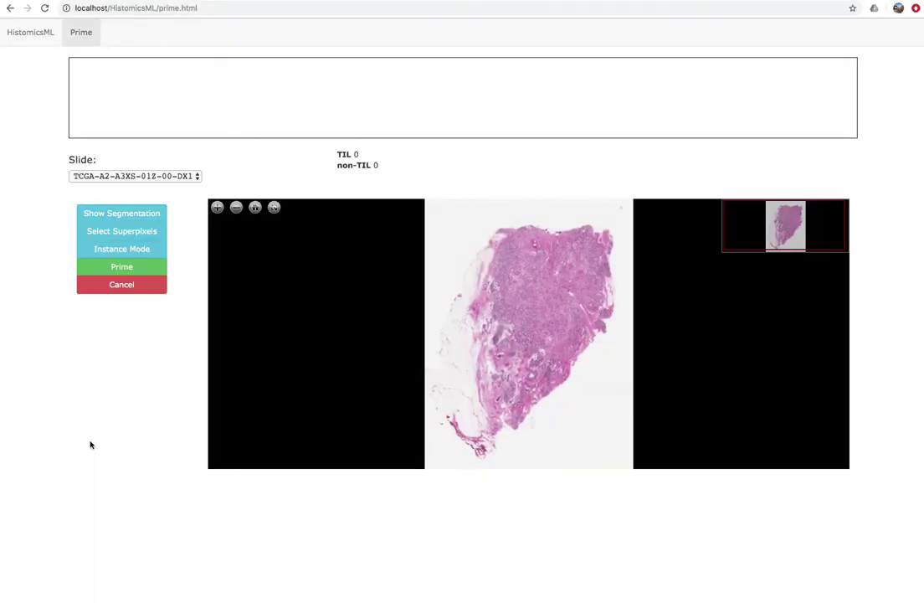
Keep slide TCGA-A2-A3XS-01Z-00-DX1 selected and zoom and pan across its tissue.
{"action": "left_click", "coordinate": [108, 177]}
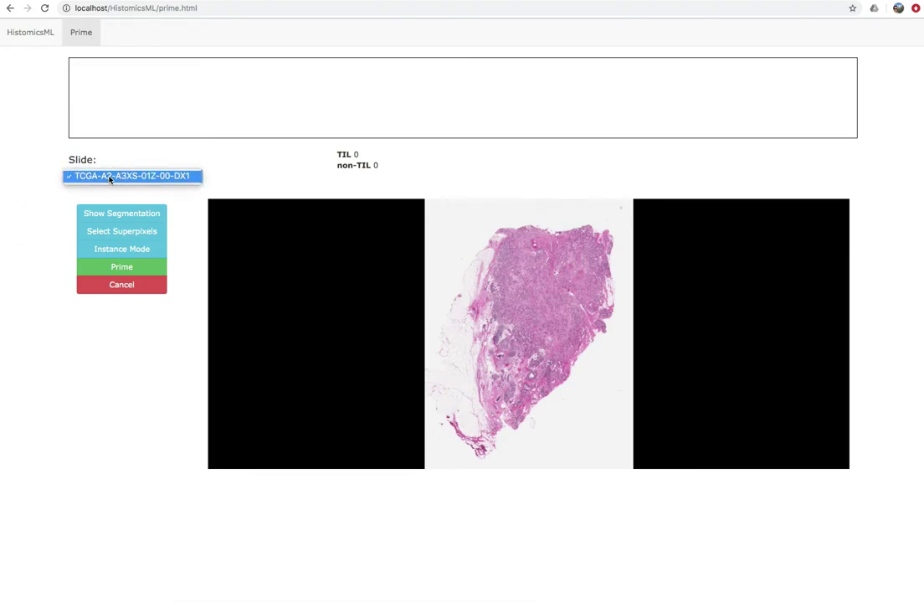
{"action": "left_click", "coordinate": [109, 177]}
{"action": "scroll", "coordinate": [538, 306], "scroll_direction": "up", "scroll_amount": 5}
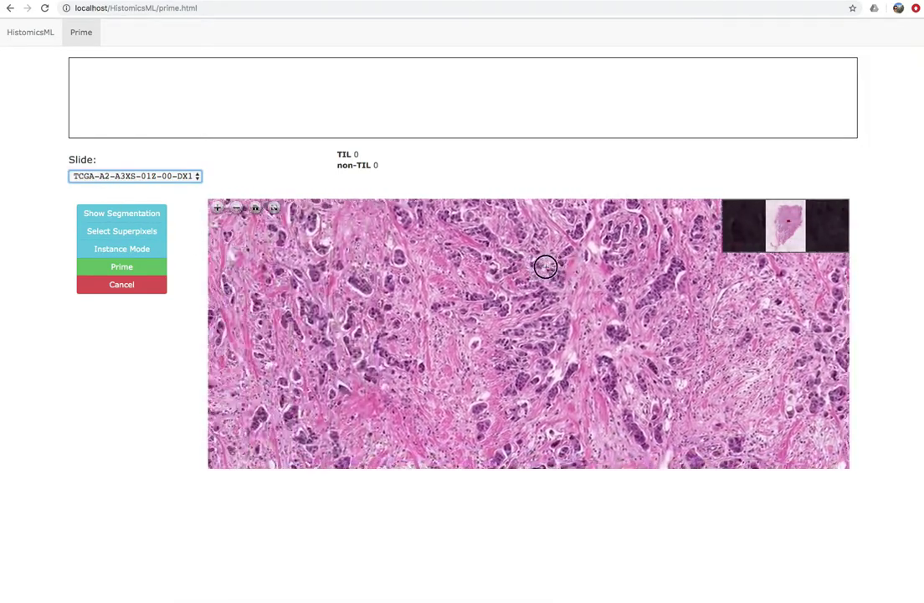
{"action": "scroll", "coordinate": [495, 311], "scroll_direction": "down", "scroll_amount": 5}
{"action": "scroll", "coordinate": [513, 311], "scroll_direction": "up", "scroll_amount": 5}
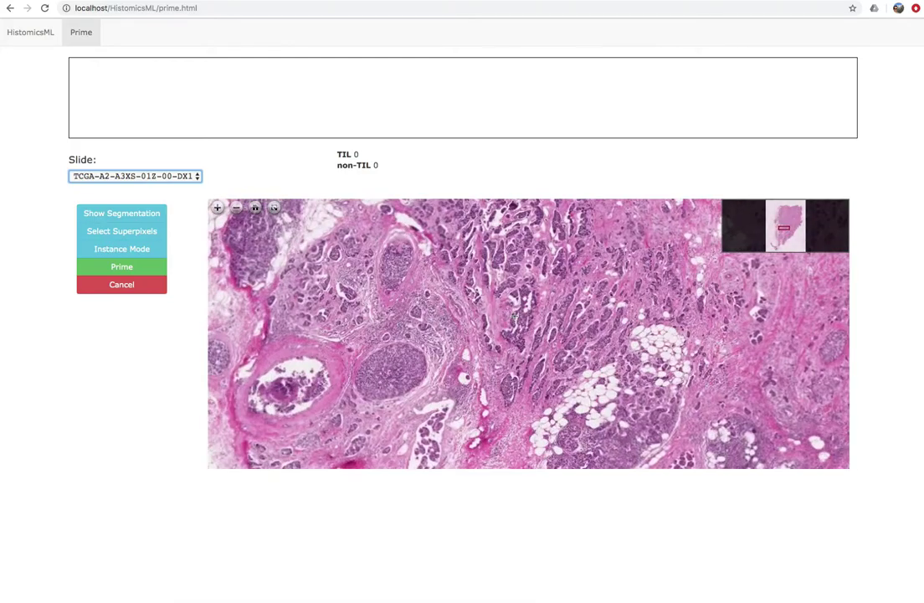
{"action": "left_click_drag", "start_coordinate": [513, 311], "coordinate": [537, 253]}
{"action": "scroll", "coordinate": [537, 254], "scroll_direction": "up", "scroll_amount": 3}
{"action": "scroll", "coordinate": [537, 253], "scroll_direction": "down", "scroll_amount": 2}
{"action": "left_click_drag", "start_coordinate": [450, 453], "coordinate": [488, 297]}
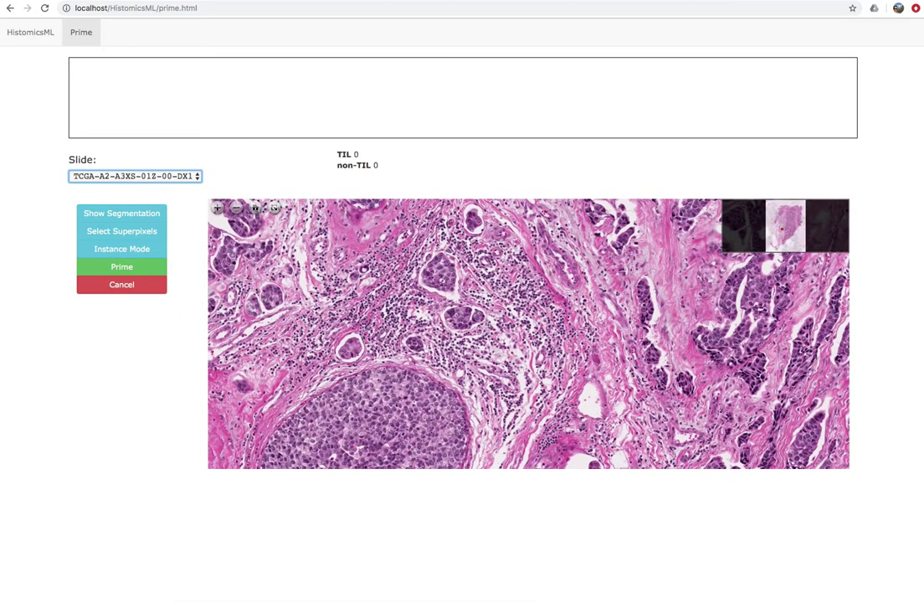
{"action": "scroll", "coordinate": [500, 277], "scroll_direction": "up", "scroll_amount": 3}
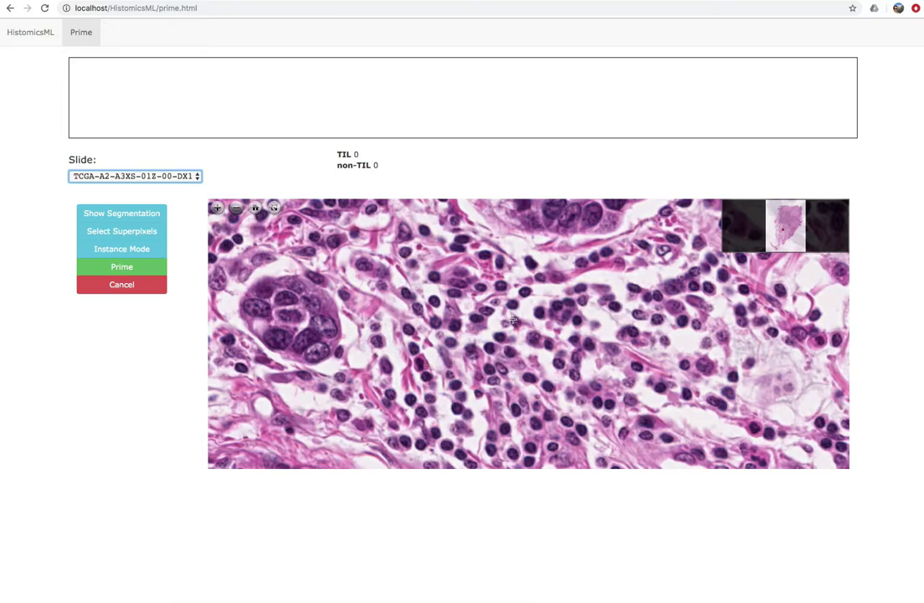
{"action": "scroll", "coordinate": [513, 321], "scroll_direction": "down", "scroll_amount": 3}
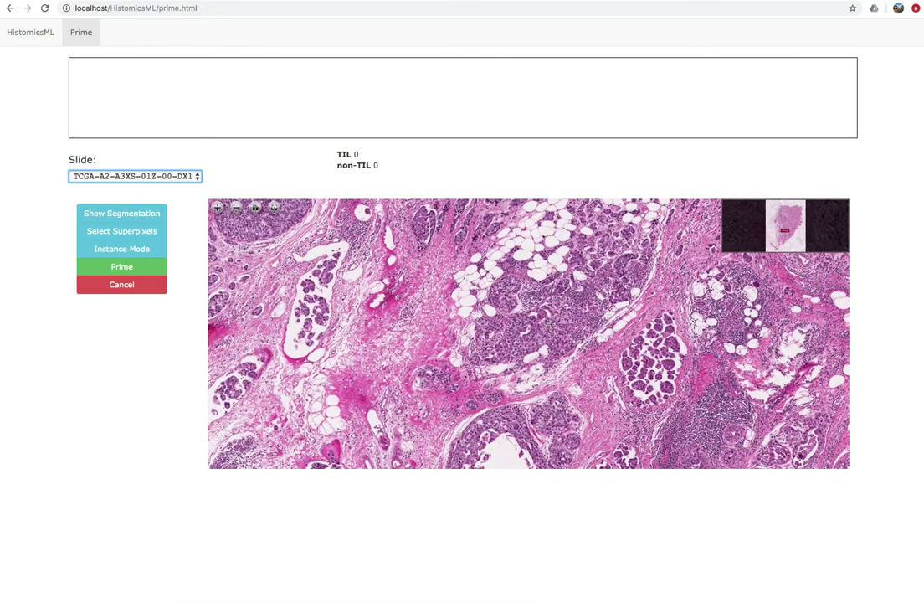
{"action": "scroll", "coordinate": [506, 262], "scroll_direction": "up", "scroll_amount": 3}
{"action": "left_click_drag", "start_coordinate": [506, 262], "coordinate": [456, 291]}
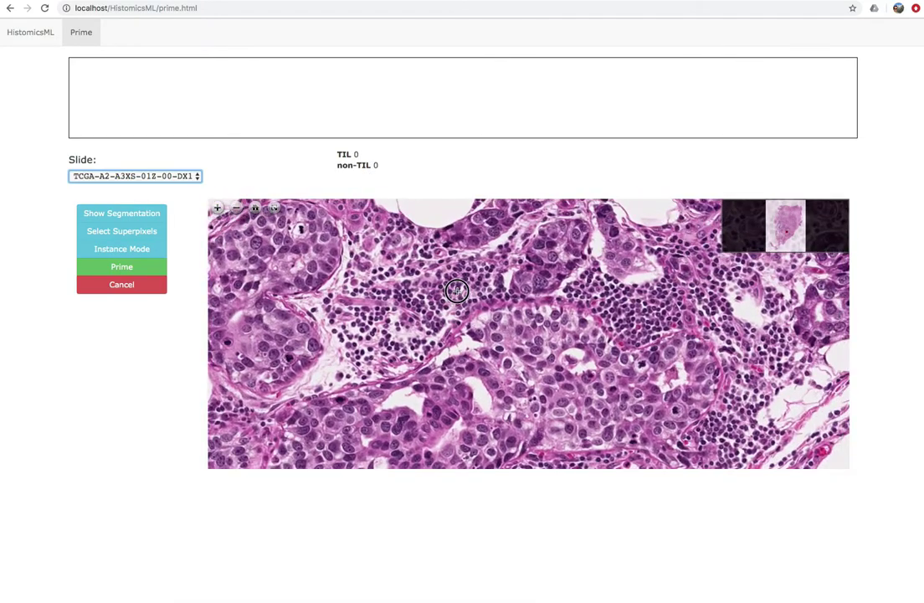
Zoom into a lymphocyte cluster and overlay the superpixel segmentation.
{"action": "scroll", "coordinate": [497, 298], "scroll_direction": "down", "scroll_amount": 3}
{"action": "scroll", "coordinate": [575, 361], "scroll_direction": "up", "scroll_amount": 4}
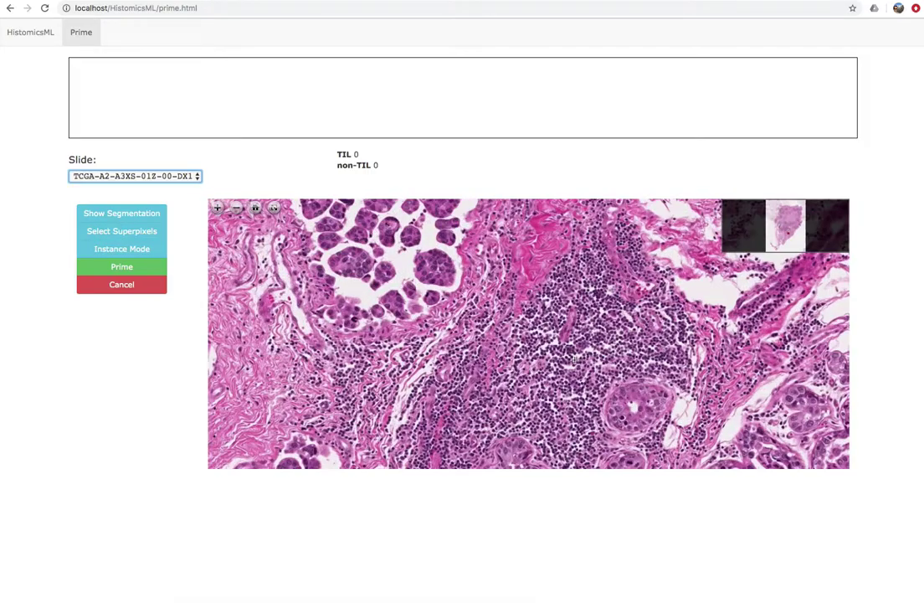
{"action": "scroll", "coordinate": [575, 361], "scroll_direction": "down", "scroll_amount": 3}
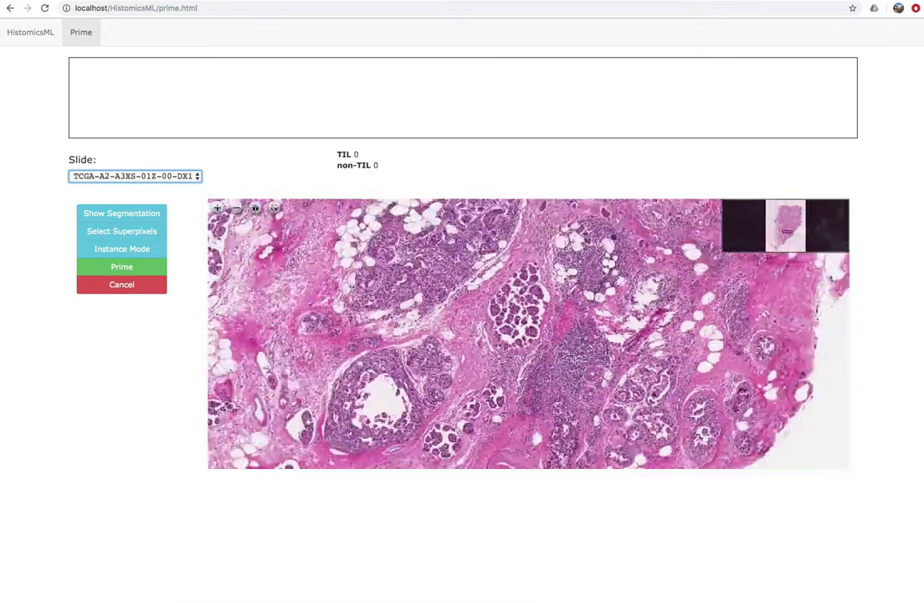
{"action": "scroll", "coordinate": [460, 364], "scroll_direction": "up", "scroll_amount": 2}
{"action": "scroll", "coordinate": [459, 365], "scroll_direction": "up", "scroll_amount": 3}
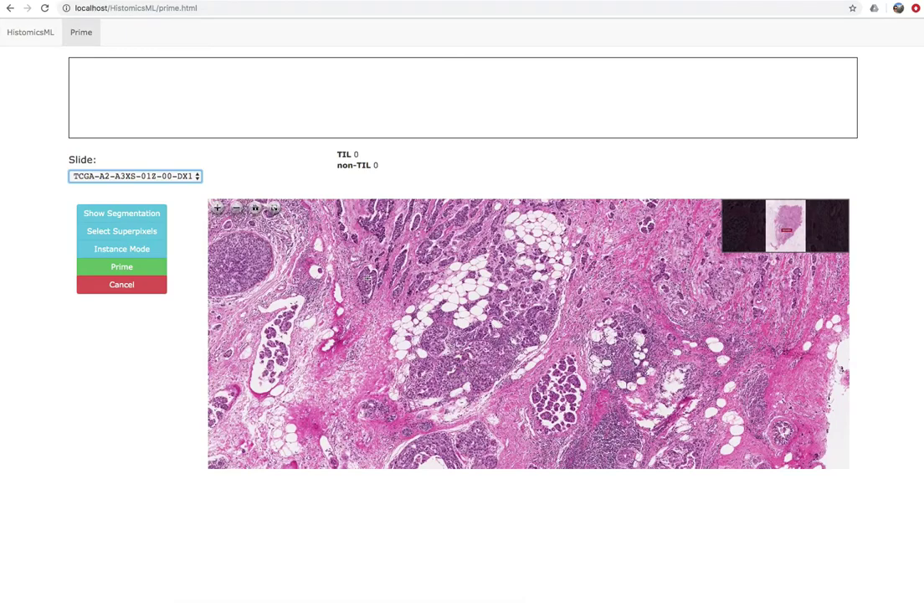
{"action": "scroll", "coordinate": [355, 286], "scroll_direction": "up", "scroll_amount": 1}
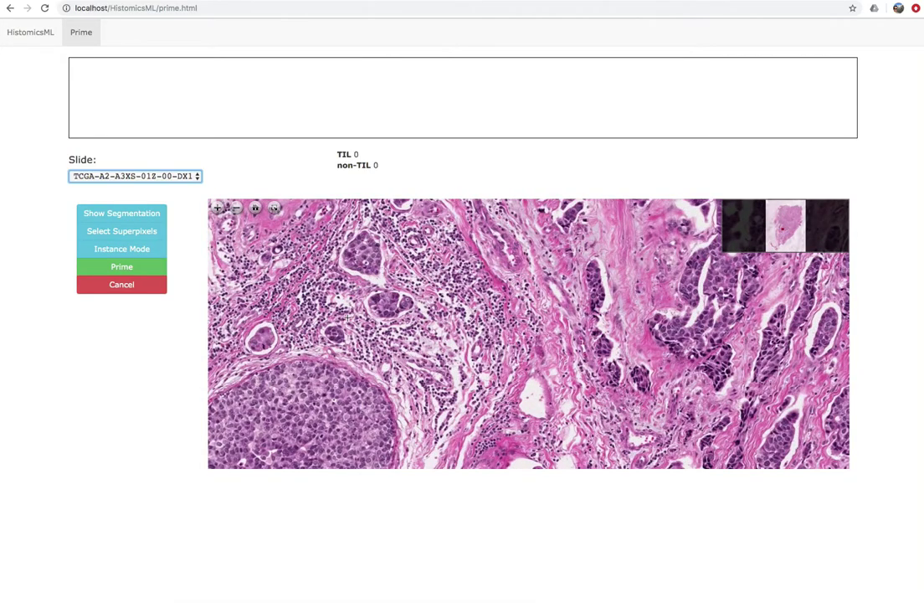
{"action": "scroll", "coordinate": [355, 286], "scroll_direction": "up", "scroll_amount": 3}
{"action": "left_click_drag", "start_coordinate": [356, 287], "coordinate": [472, 224]}
{"action": "scroll", "coordinate": [377, 252], "scroll_direction": "down", "scroll_amount": 2}
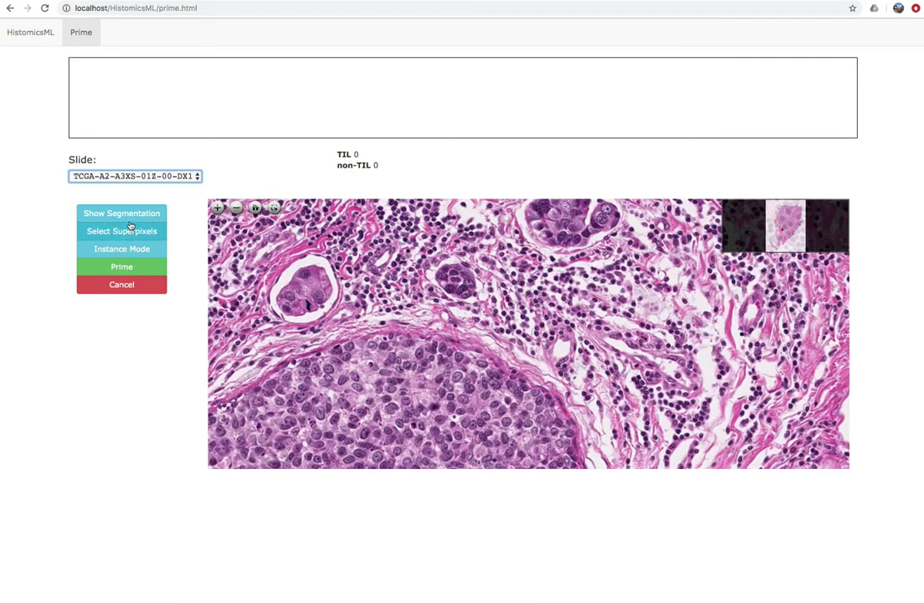
{"action": "left_click", "coordinate": [126, 215]}
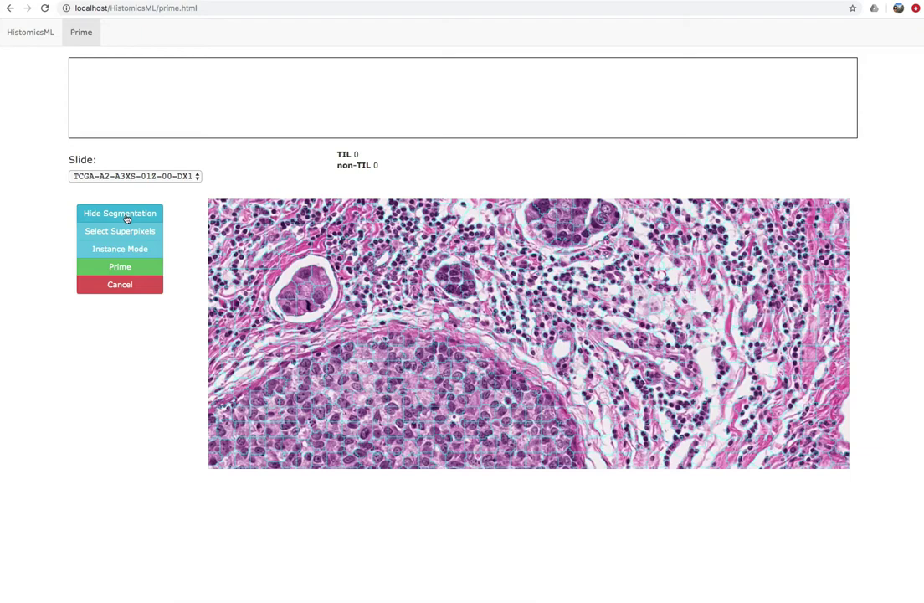
Start selecting TIL samples, noting the Selecting TIL samples message and the TIL count.
{"action": "scroll", "coordinate": [352, 236], "scroll_direction": "up", "scroll_amount": 4}
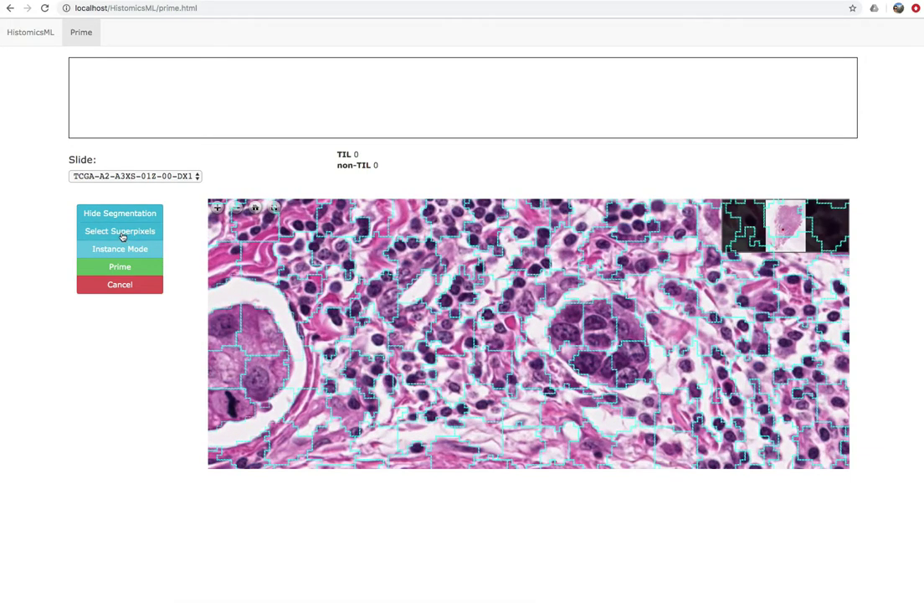
{"action": "left_click", "coordinate": [121, 231]}
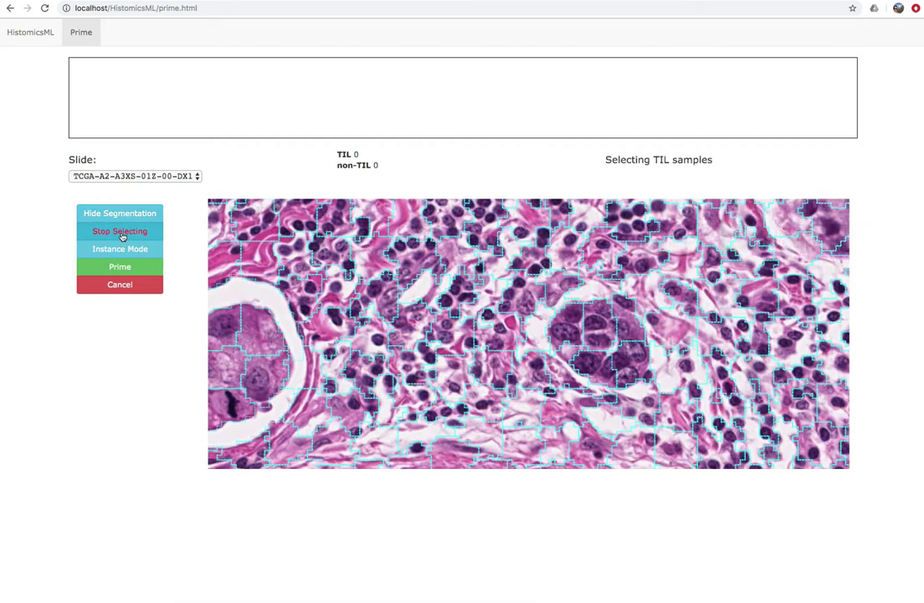
{"action": "left_click_drag", "start_coordinate": [606, 159], "coordinate": [720, 160]}
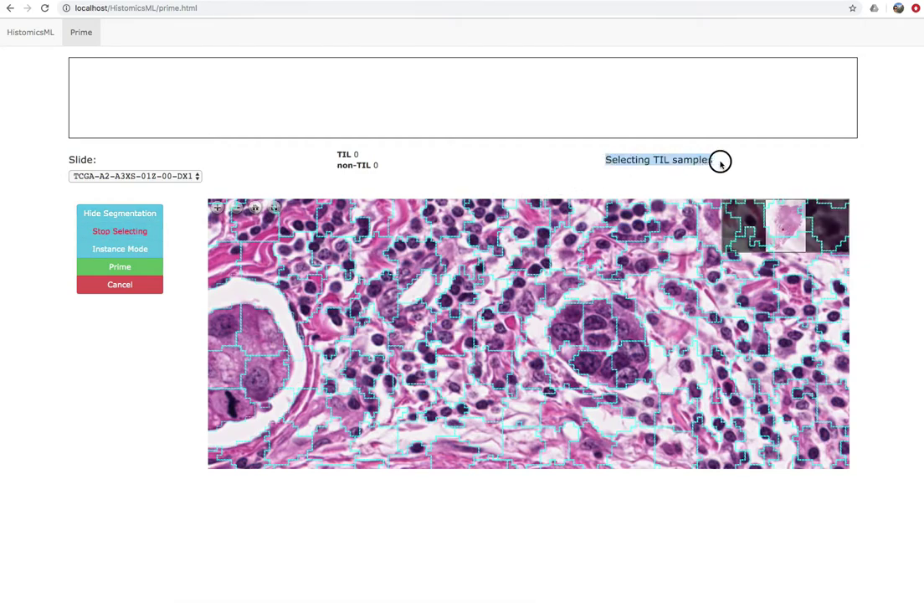
{"action": "left_click", "coordinate": [672, 159]}
{"action": "left_click_drag", "start_coordinate": [337, 154], "coordinate": [373, 156]}
{"action": "left_click", "coordinate": [372, 156]}
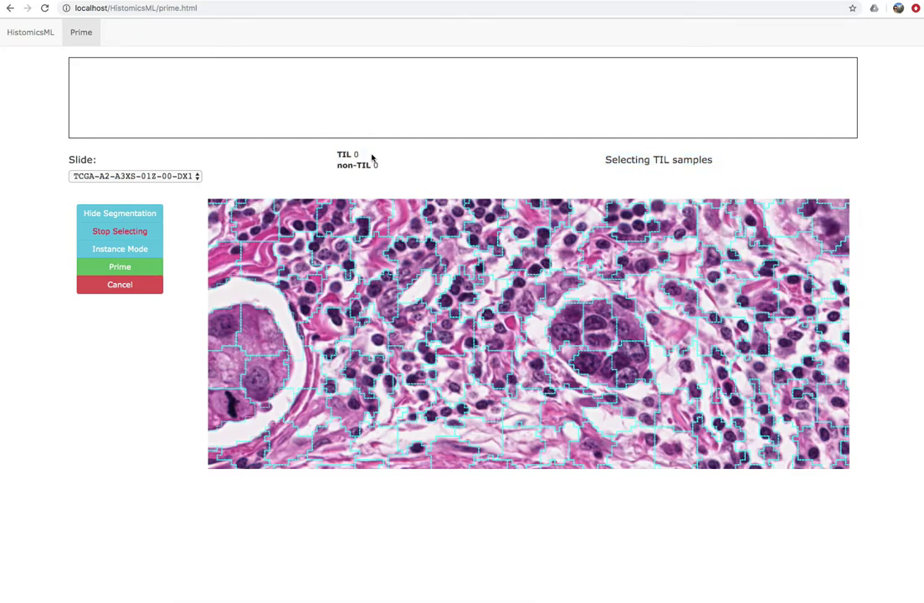
Label four lymphocyte cluster superpixels as TIL samples.
{"action": "left_click", "coordinate": [455, 293]}
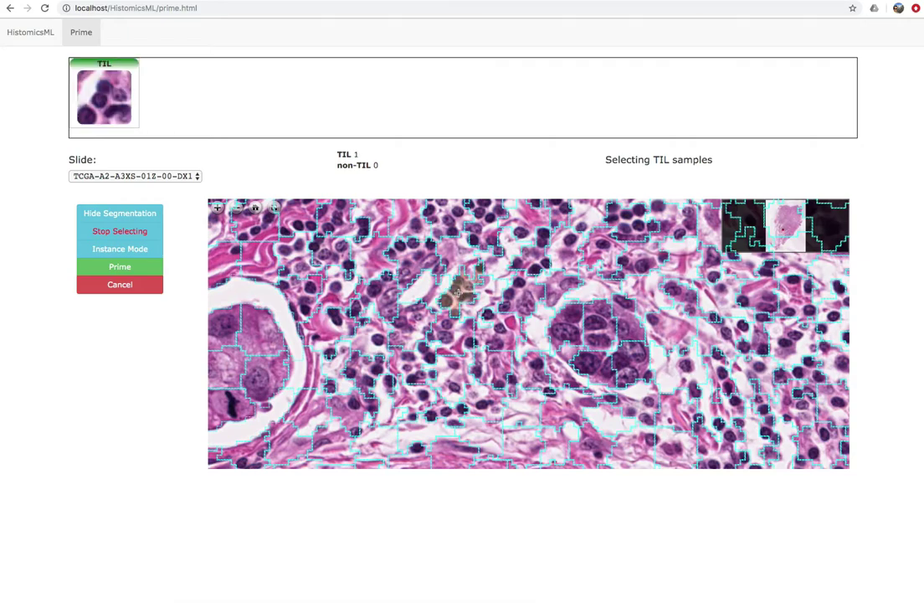
{"action": "left_click", "coordinate": [444, 215]}
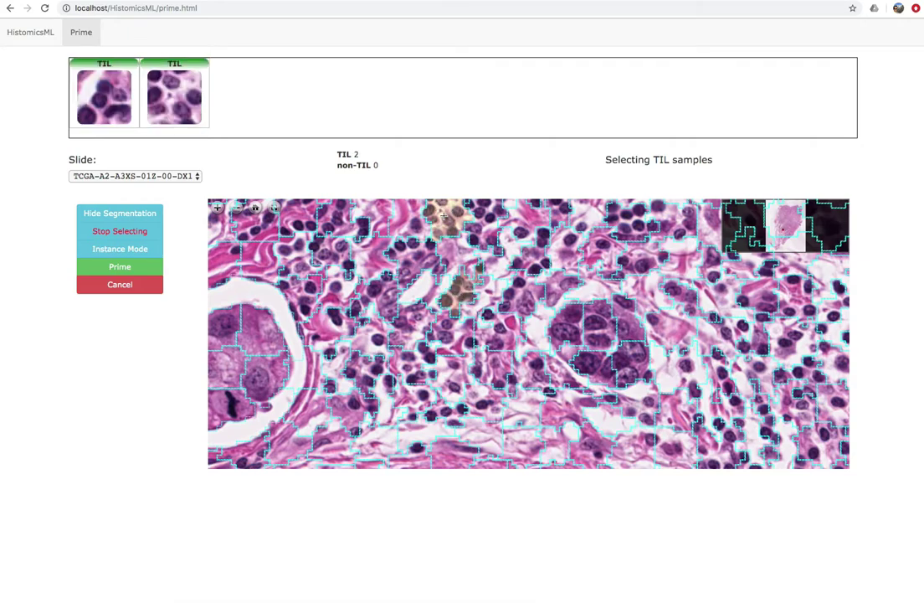
{"action": "left_click", "coordinate": [634, 226]}
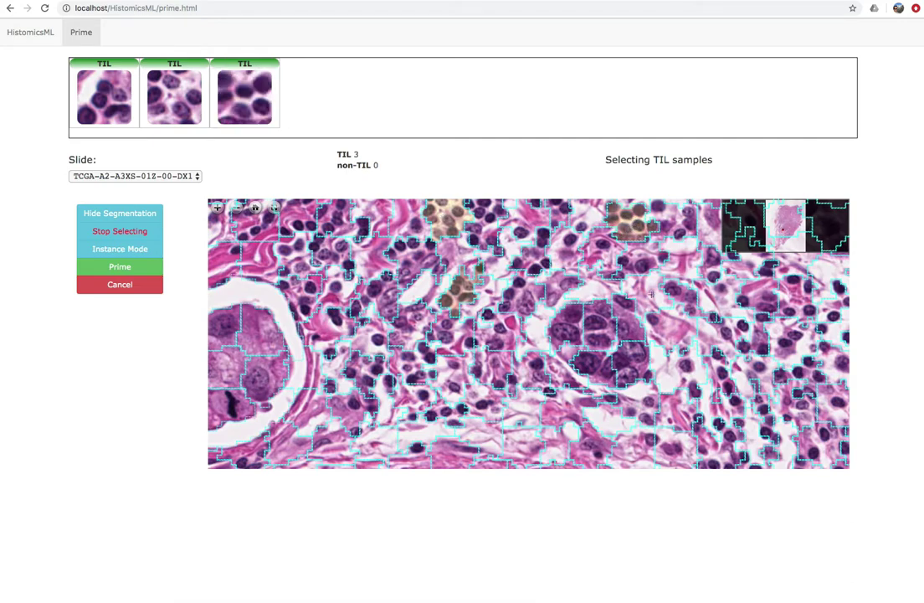
{"action": "left_click", "coordinate": [403, 366]}
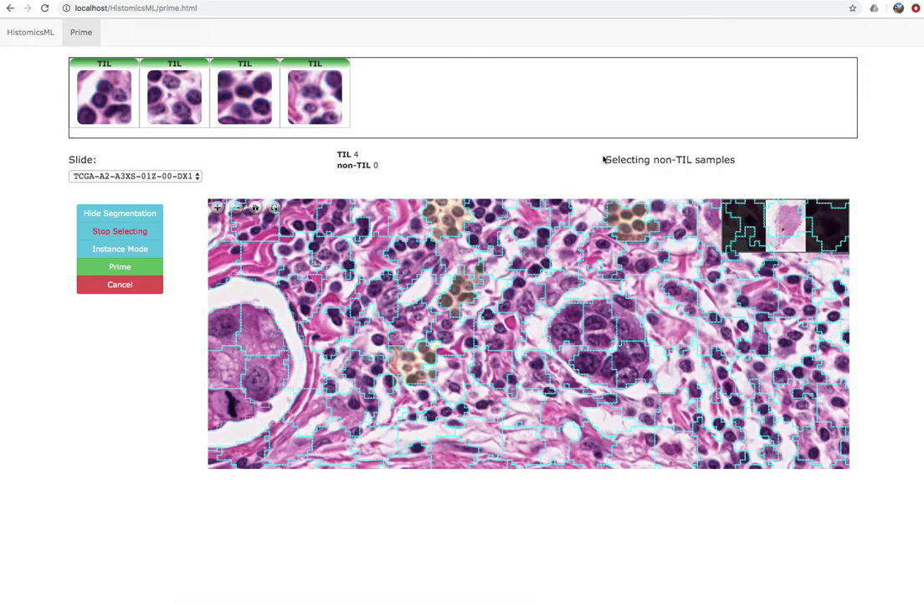
Label a tumour cell superpixel and two stroma patches as non-TIL.
{"action": "left_click_drag", "start_coordinate": [606, 159], "coordinate": [745, 165]}
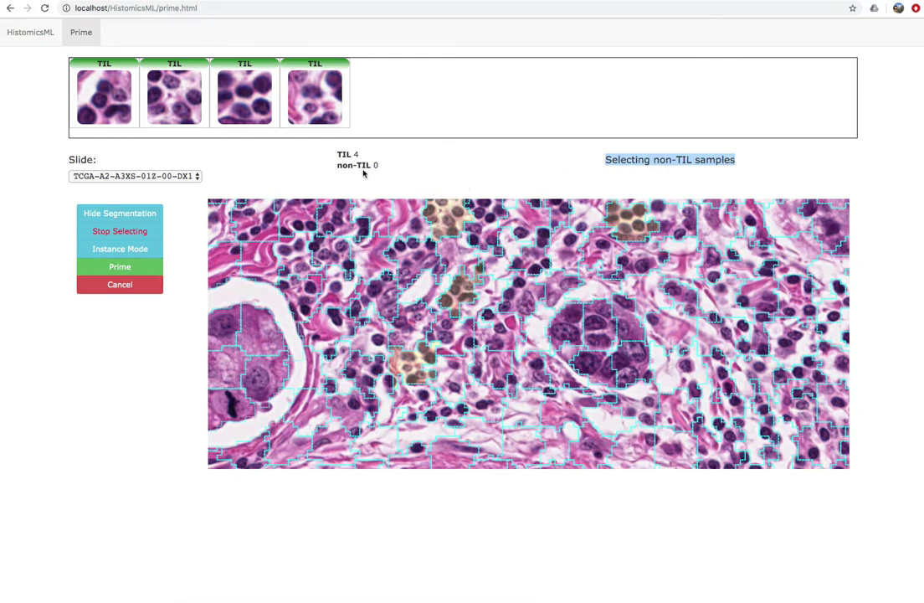
{"action": "left_click_drag", "start_coordinate": [338, 164], "coordinate": [382, 167]}
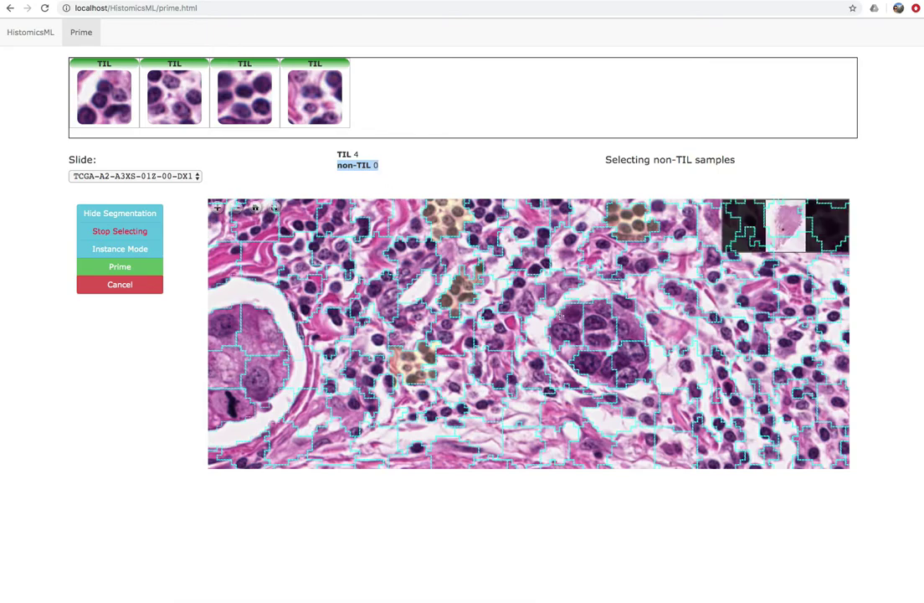
{"action": "left_click", "coordinate": [595, 331]}
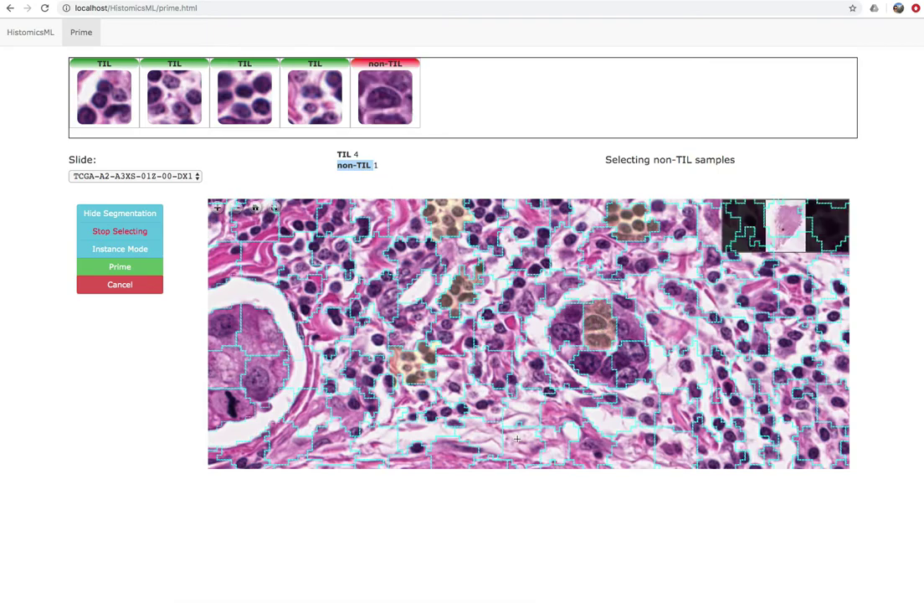
{"action": "scroll", "coordinate": [517, 438], "scroll_direction": "down", "scroll_amount": 3}
{"action": "left_click", "coordinate": [600, 285]}
{"action": "left_click_drag", "start_coordinate": [659, 291], "coordinate": [358, 332]}
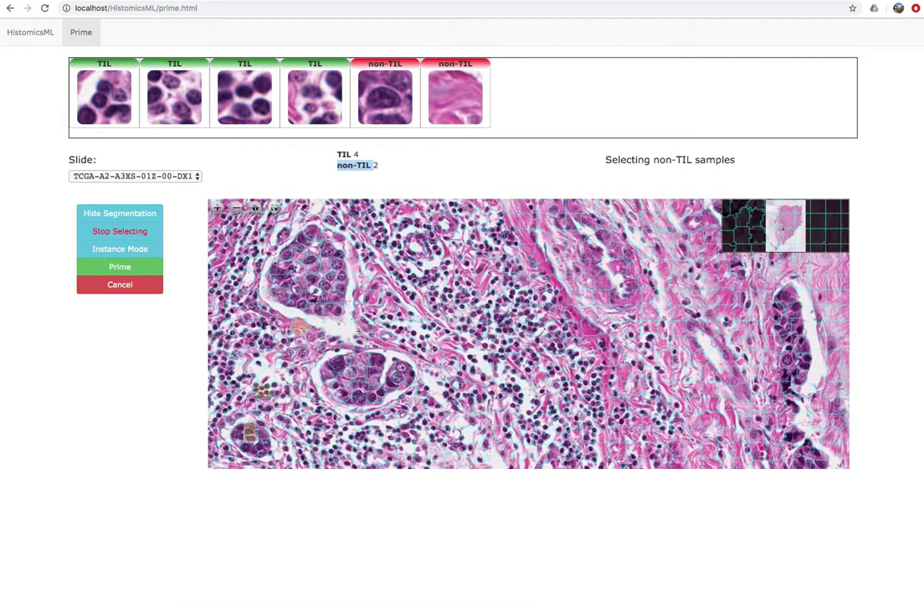
{"action": "left_click", "coordinate": [529, 249]}
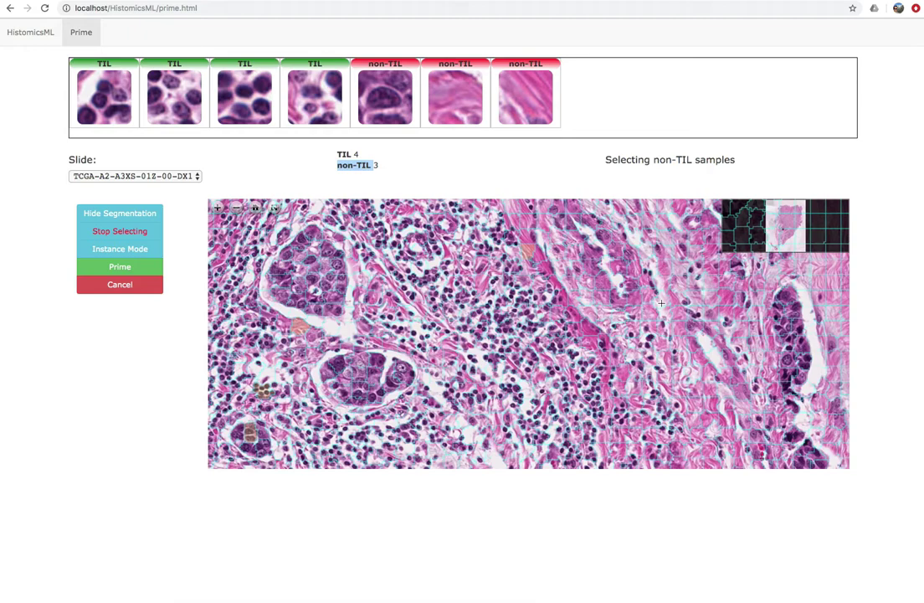
Replace a mistaken pale-pink non-TIL sample with a large tumour cell, then stop selecting.
{"action": "left_click", "coordinate": [662, 303]}
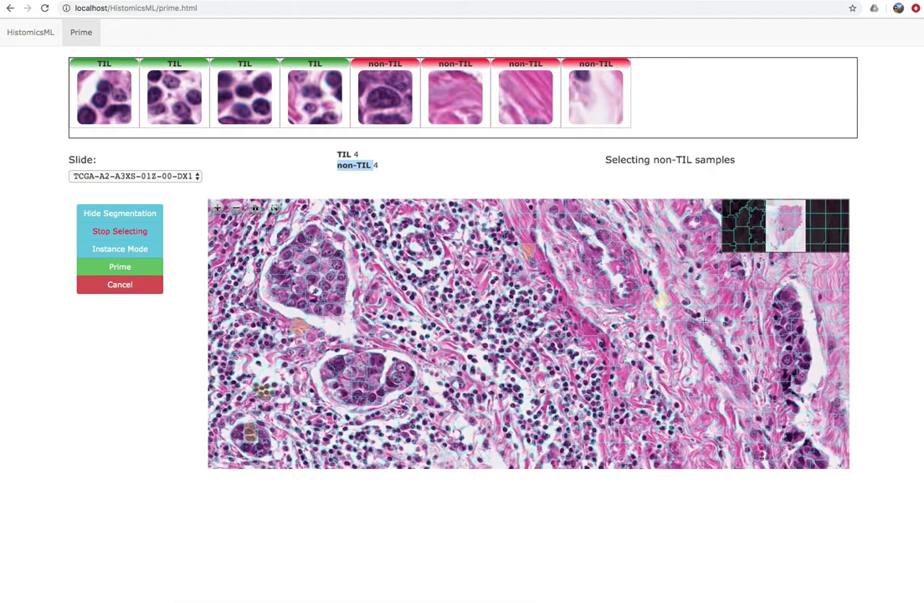
{"action": "left_click", "coordinate": [602, 99]}
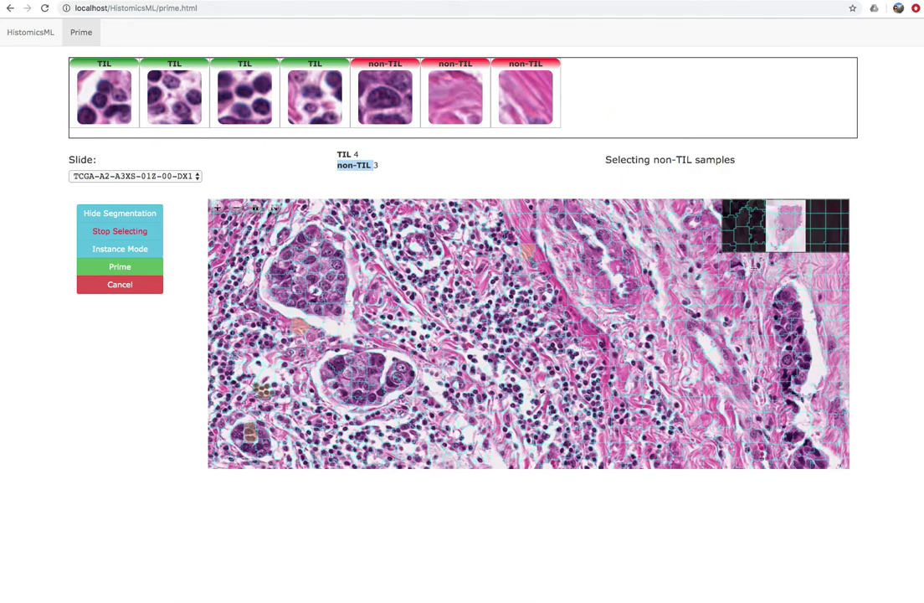
{"action": "scroll", "coordinate": [479, 292], "scroll_direction": "up", "scroll_amount": 4}
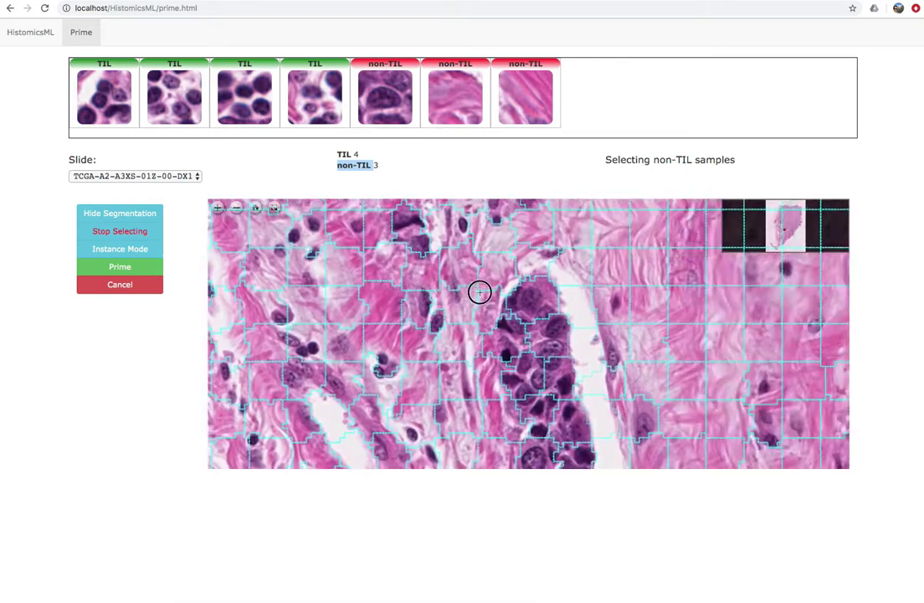
{"action": "left_click_drag", "start_coordinate": [479, 291], "coordinate": [470, 256]}
{"action": "left_click", "coordinate": [469, 268]}
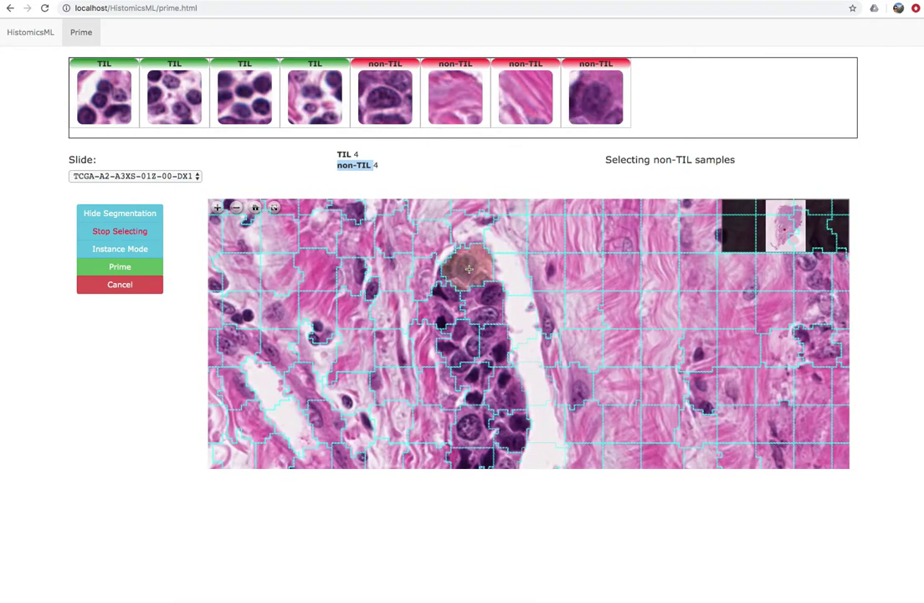
{"action": "left_click", "coordinate": [110, 240]}
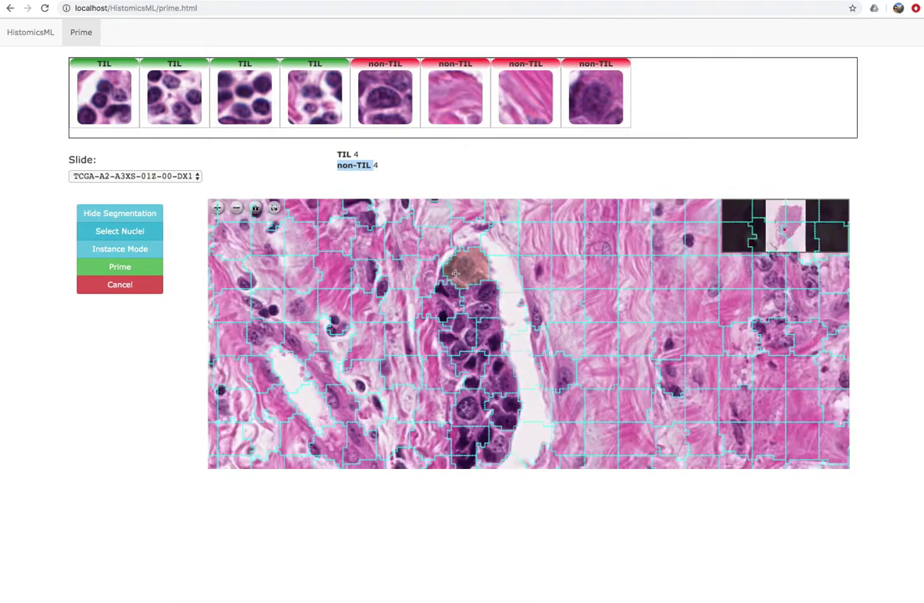
Prime the classifier, show the segmentation, and display the Uncertainty heatmap zoomed in.
{"action": "left_click", "coordinate": [124, 264]}
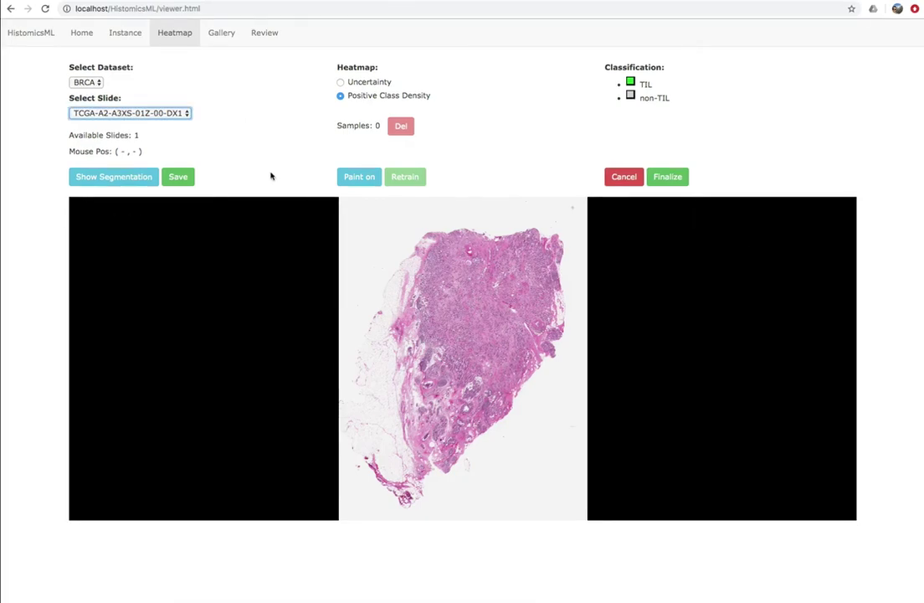
{"action": "left_click", "coordinate": [142, 179]}
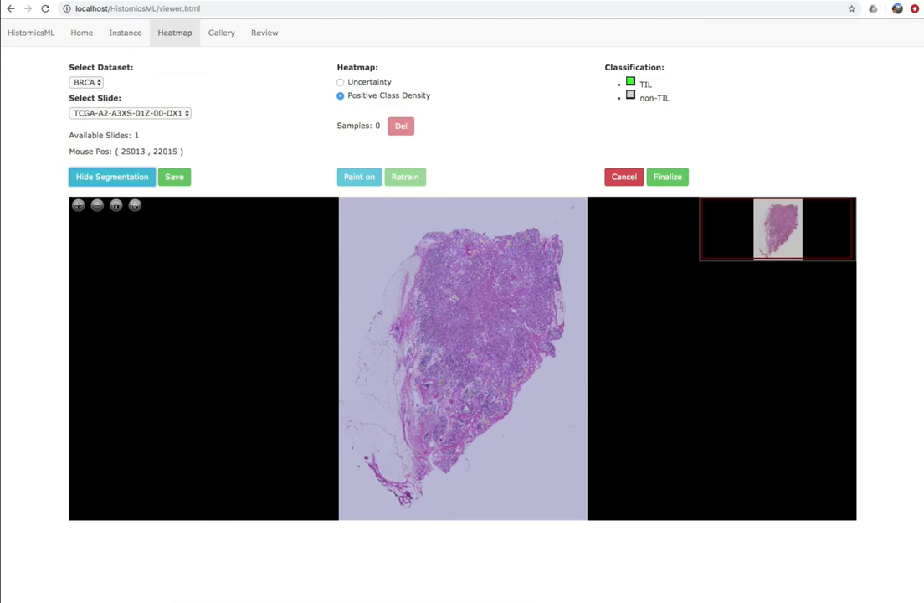
{"action": "left_click", "coordinate": [342, 83]}
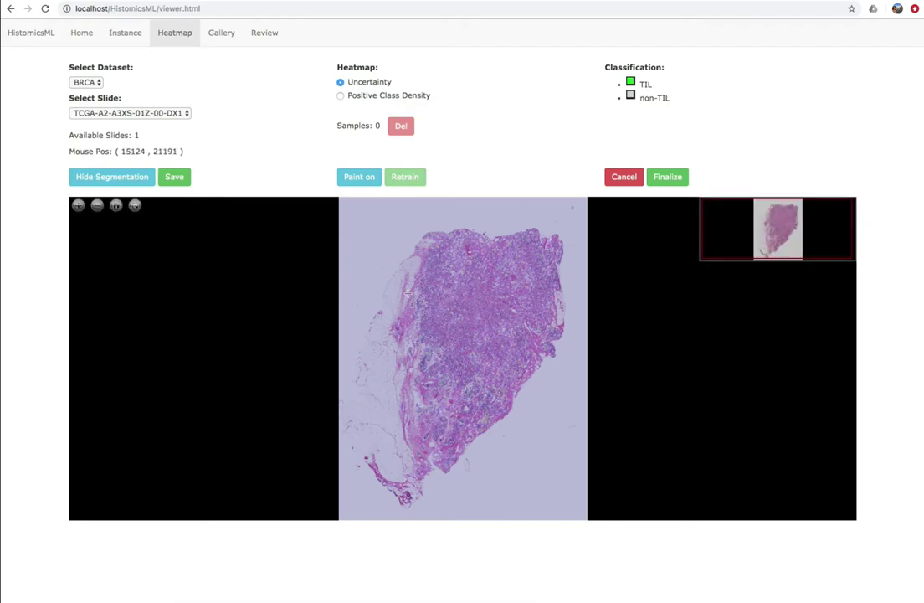
{"action": "scroll", "coordinate": [439, 375], "scroll_direction": "up", "scroll_amount": 10}
{"action": "scroll", "coordinate": [372, 301], "scroll_direction": "up", "scroll_amount": 5}
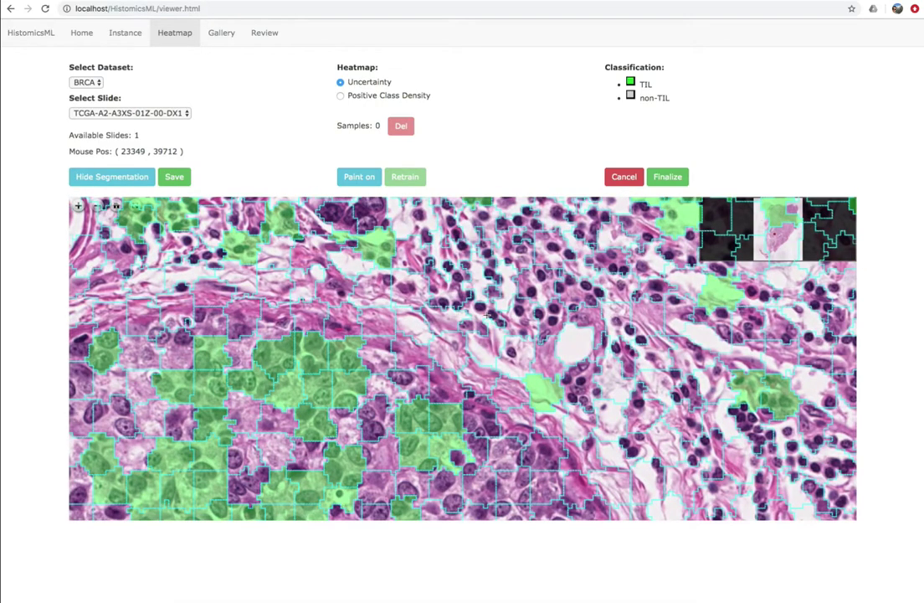
Paint tumour superpixels non-TIL and lymphocyte superpixels TIL, bringing samples to 32.
{"action": "left_click", "coordinate": [359, 178]}
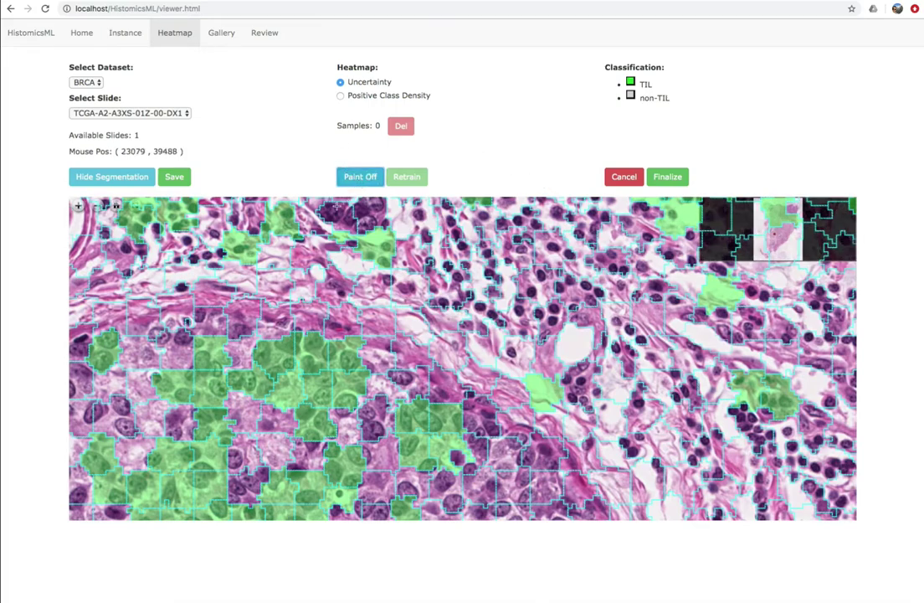
{"action": "mouse_move", "coordinate": [317, 414]}
{"action": "left_mouse_down"}
{"action": "mouse_move", "coordinate": [347, 371]}
{"action": "mouse_move", "coordinate": [279, 356]}
{"action": "mouse_move", "coordinate": [265, 366]}
{"action": "mouse_move", "coordinate": [282, 384]}
{"action": "mouse_move", "coordinate": [216, 381]}
{"action": "mouse_move", "coordinate": [194, 360]}
{"action": "mouse_move", "coordinate": [180, 381]}
{"action": "mouse_move", "coordinate": [207, 417]}
{"action": "mouse_move", "coordinate": [207, 449]}
{"action": "mouse_move", "coordinate": [171, 464]}
{"action": "mouse_move", "coordinate": [170, 493]}
{"action": "mouse_move", "coordinate": [199, 490]}
{"action": "mouse_move", "coordinate": [211, 496]}
{"action": "mouse_move", "coordinate": [209, 506]}
{"action": "mouse_move", "coordinate": [151, 507]}
{"action": "mouse_move", "coordinate": [140, 491]}
{"action": "mouse_move", "coordinate": [100, 476]}
{"action": "mouse_move", "coordinate": [119, 450]}
{"action": "left_mouse_up"}
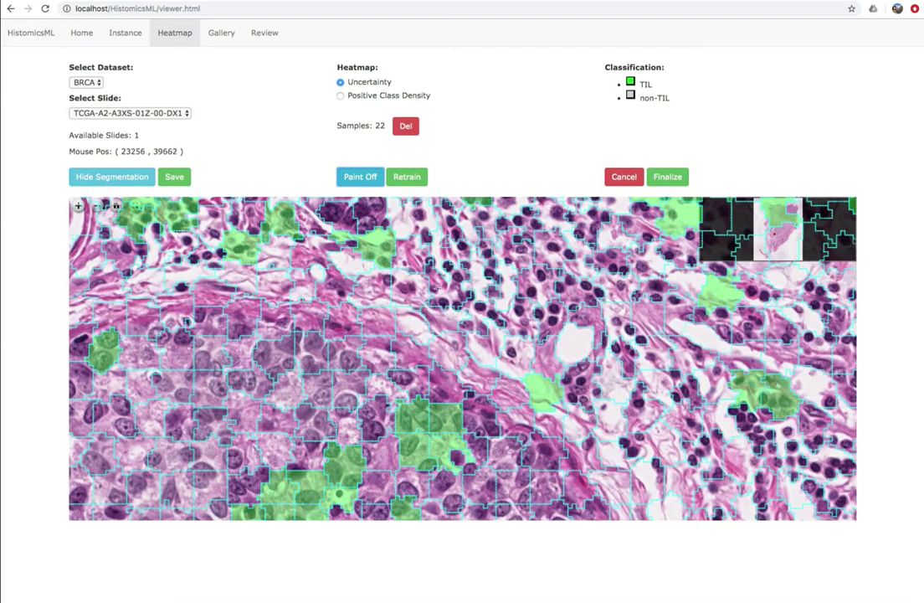
{"action": "mouse_move", "coordinate": [444, 288]}
{"action": "left_mouse_down"}
{"action": "mouse_move", "coordinate": [479, 316]}
{"action": "mouse_move", "coordinate": [547, 315]}
{"action": "mouse_move", "coordinate": [574, 296]}
{"action": "mouse_move", "coordinate": [544, 271]}
{"action": "mouse_move", "coordinate": [549, 252]}
{"action": "mouse_move", "coordinate": [529, 227]}
{"action": "left_mouse_up"}
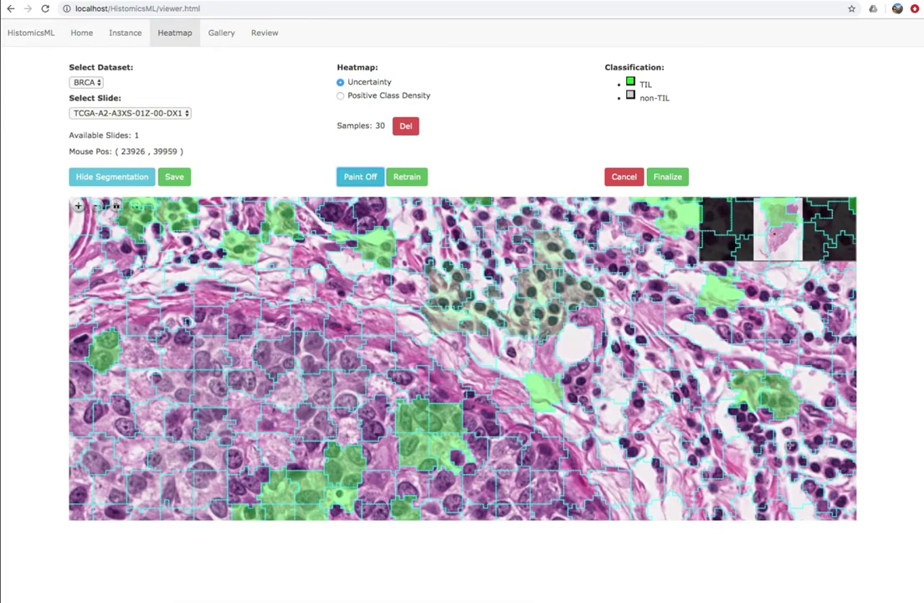
{"action": "left_click", "coordinate": [788, 429]}
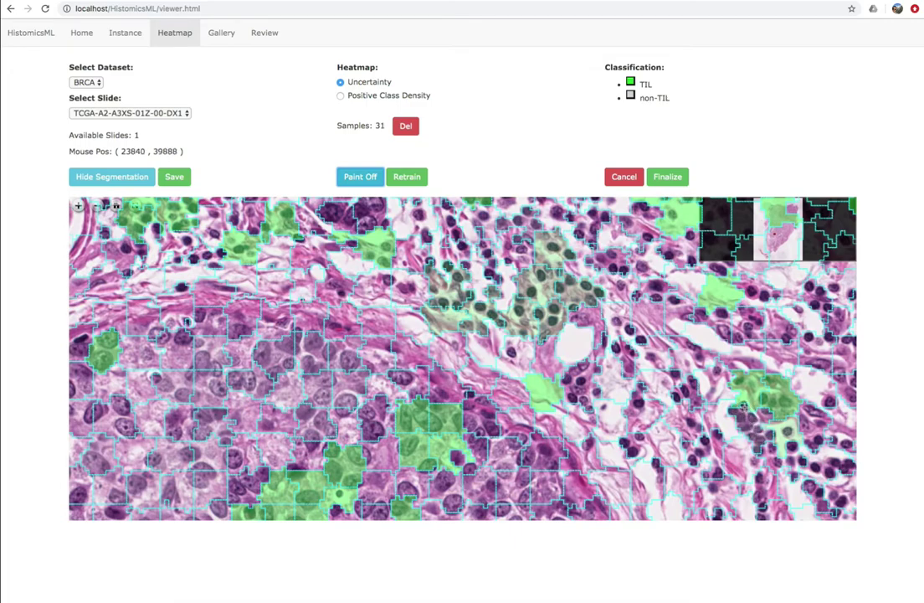
{"action": "left_click", "coordinate": [758, 429]}
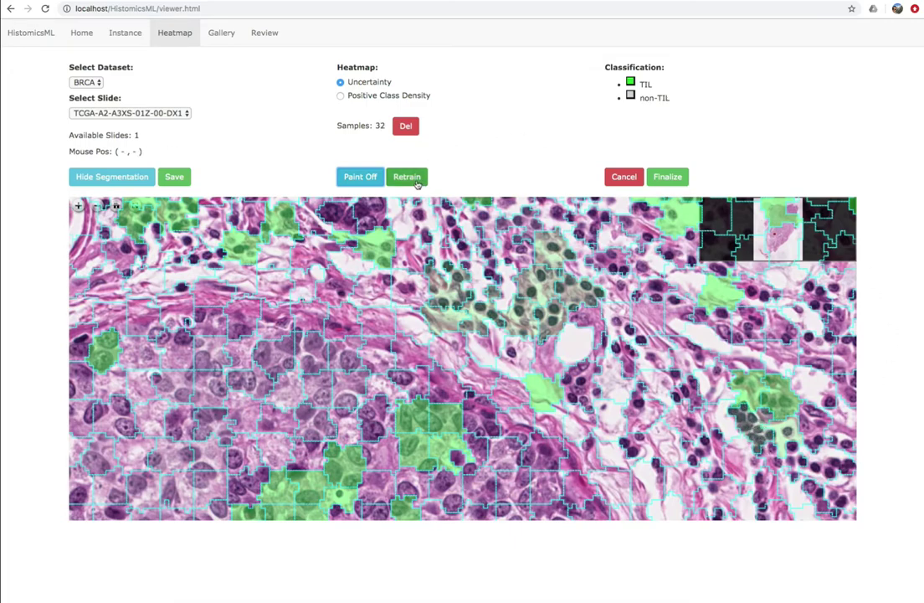
Retrain the TIL classifier with the painted labels and zoom out over the slide.
{"action": "left_click", "coordinate": [417, 183]}
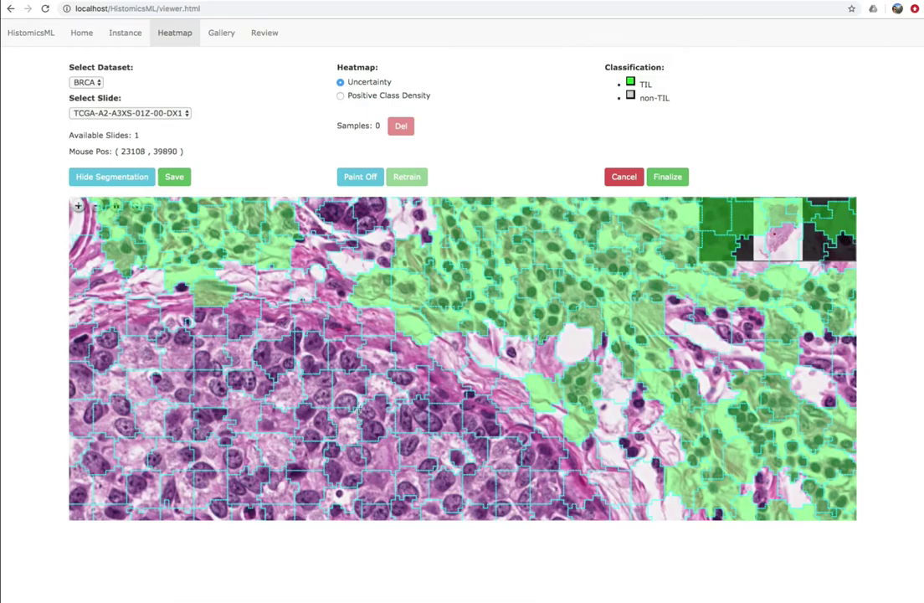
{"action": "scroll", "coordinate": [360, 410], "scroll_direction": "down", "scroll_amount": 5}
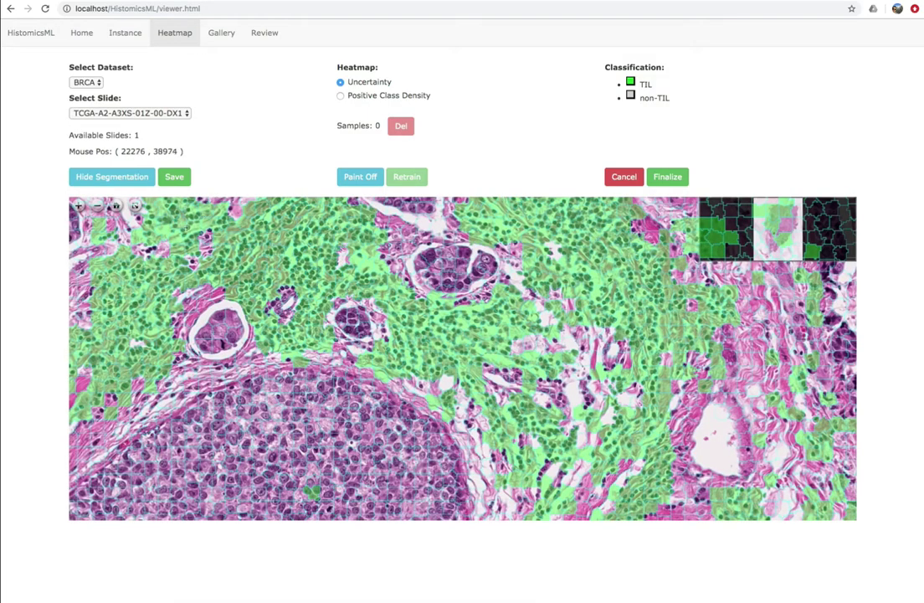
Turn painting off and pan and zoom into the tumour region.
{"action": "left_click", "coordinate": [360, 177]}
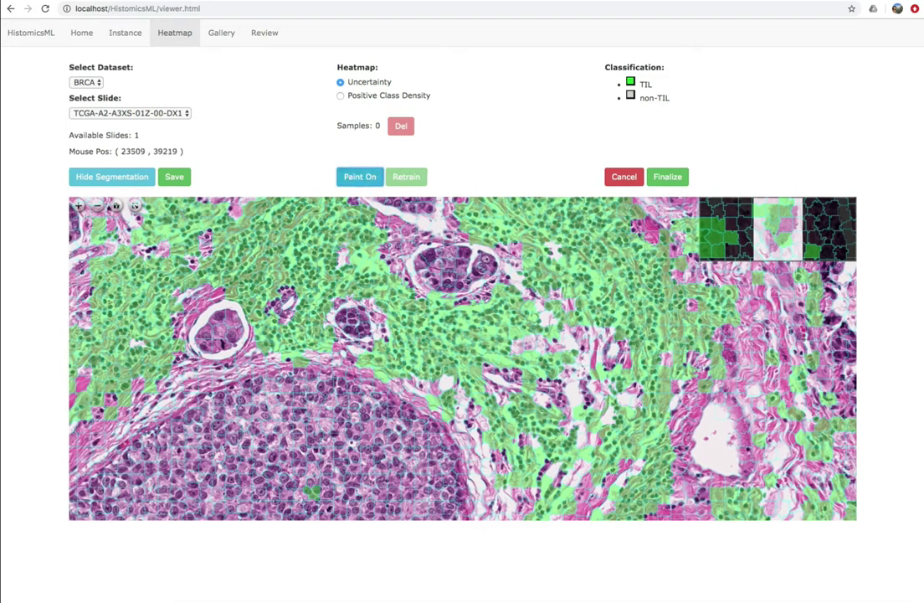
{"action": "left_click_drag", "start_coordinate": [609, 361], "coordinate": [394, 301]}
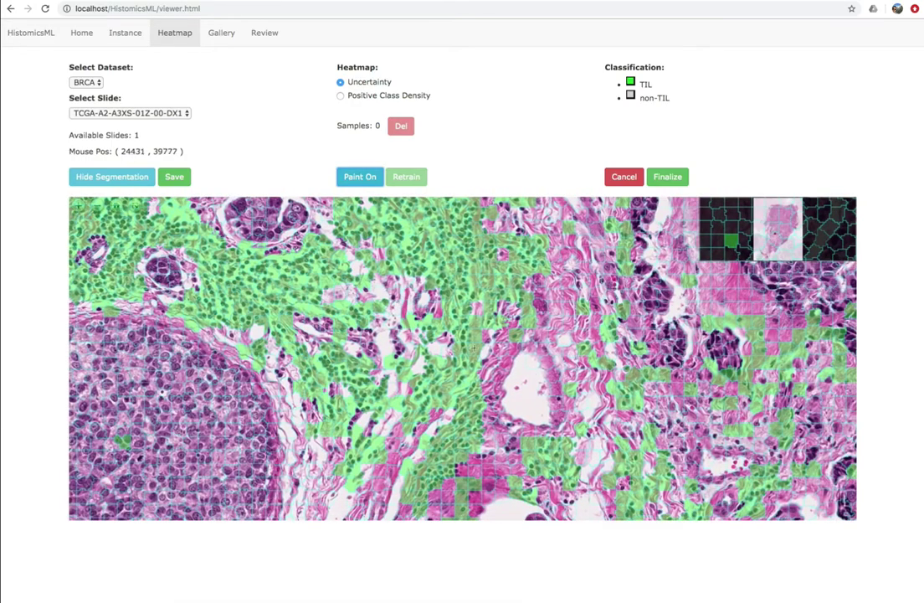
{"action": "left_click_drag", "start_coordinate": [572, 389], "coordinate": [413, 283]}
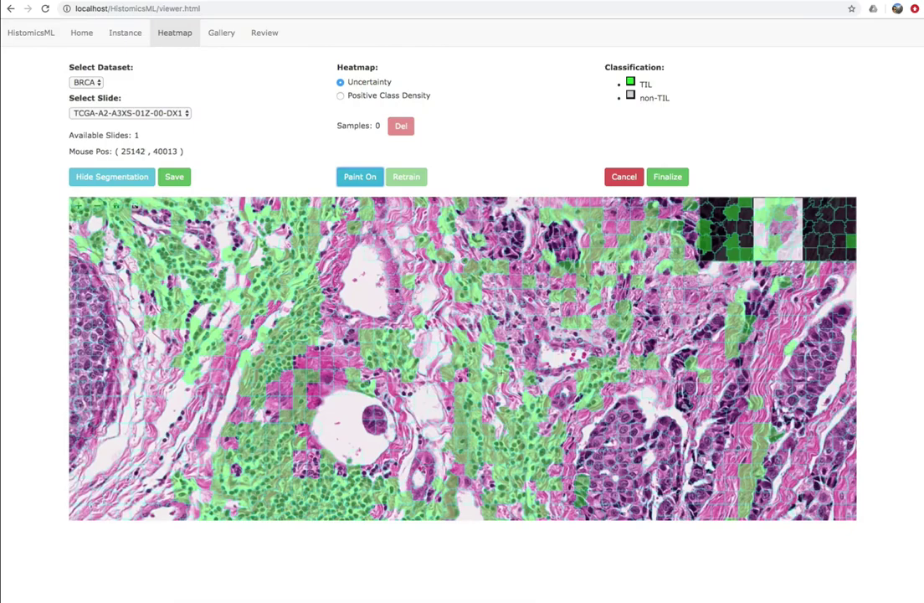
{"action": "left_click_drag", "start_coordinate": [755, 470], "coordinate": [611, 418]}
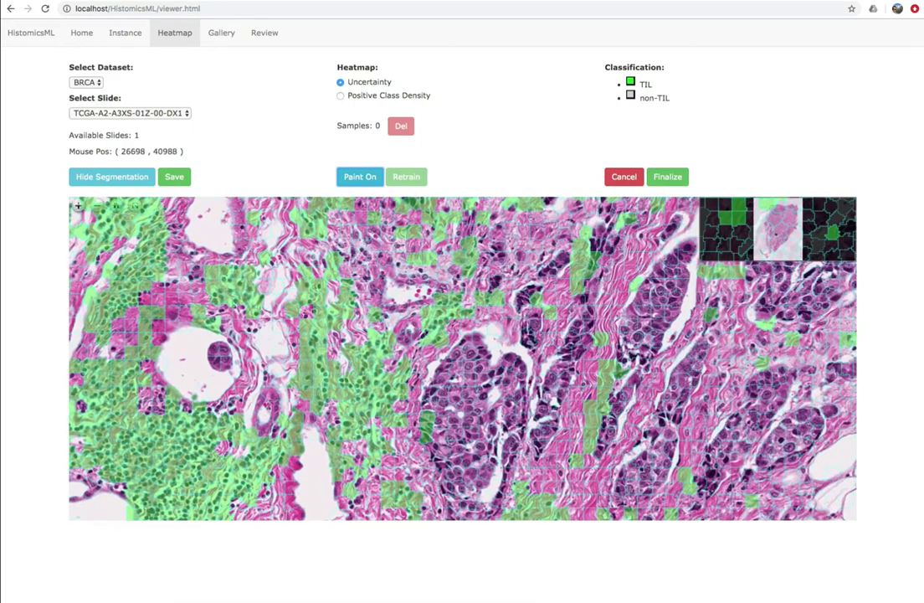
{"action": "scroll", "coordinate": [599, 411], "scroll_direction": "up", "scroll_amount": 3}
{"action": "left_click_drag", "start_coordinate": [600, 411], "coordinate": [524, 371]}
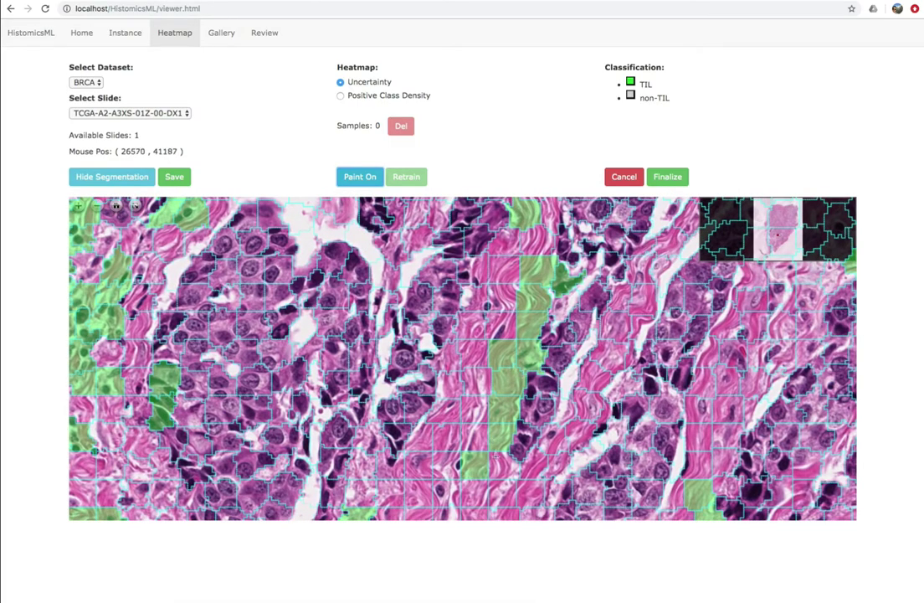
Paint nine more superpixel labels in the tumour area and retrain the classifier.
{"action": "left_click", "coordinate": [370, 179]}
{"action": "mouse_move", "coordinate": [531, 272]}
{"action": "left_mouse_down"}
{"action": "mouse_move", "coordinate": [529, 348]}
{"action": "mouse_move", "coordinate": [504, 357]}
{"action": "mouse_move", "coordinate": [495, 420]}
{"action": "mouse_move", "coordinate": [479, 449]}
{"action": "left_mouse_up"}
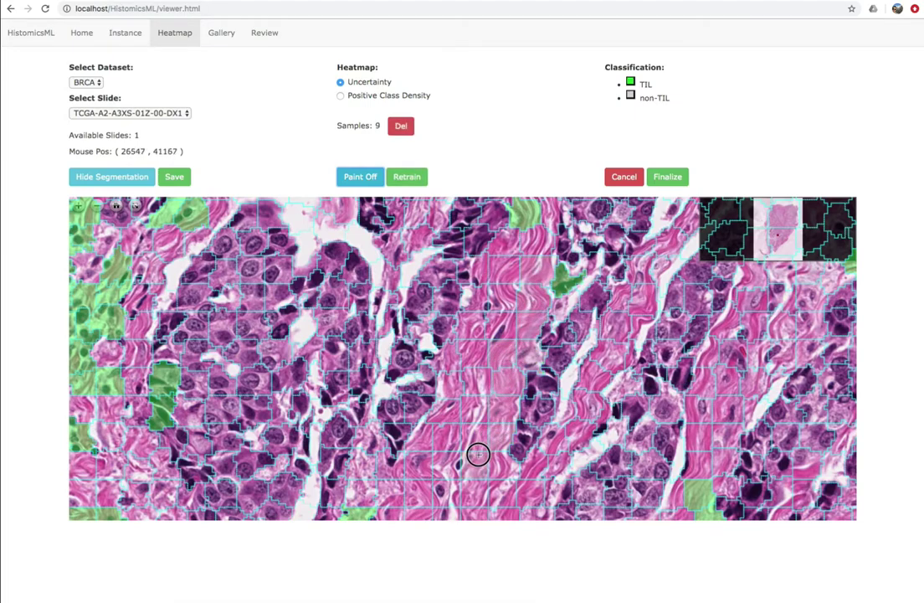
{"action": "left_click", "coordinate": [371, 177]}
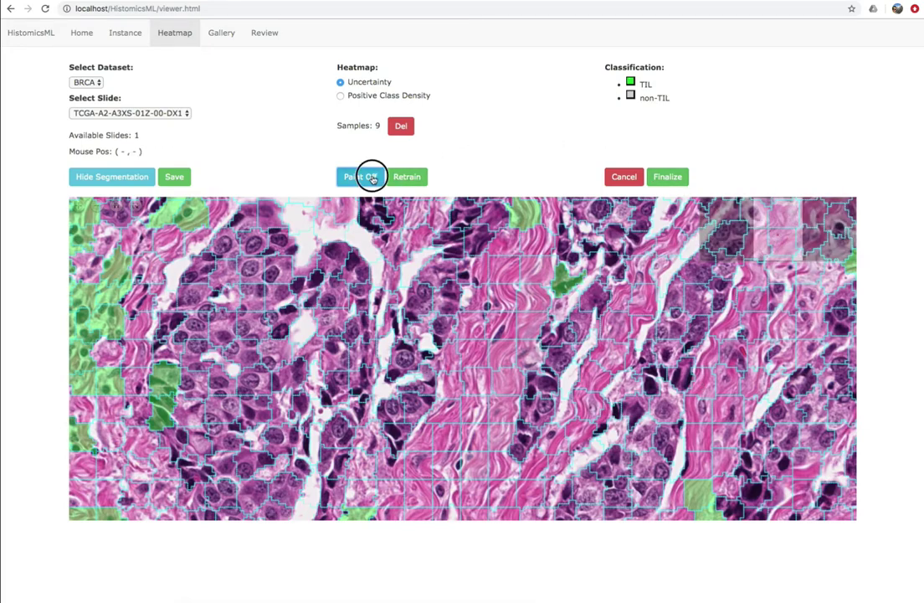
{"action": "left_click", "coordinate": [407, 178]}
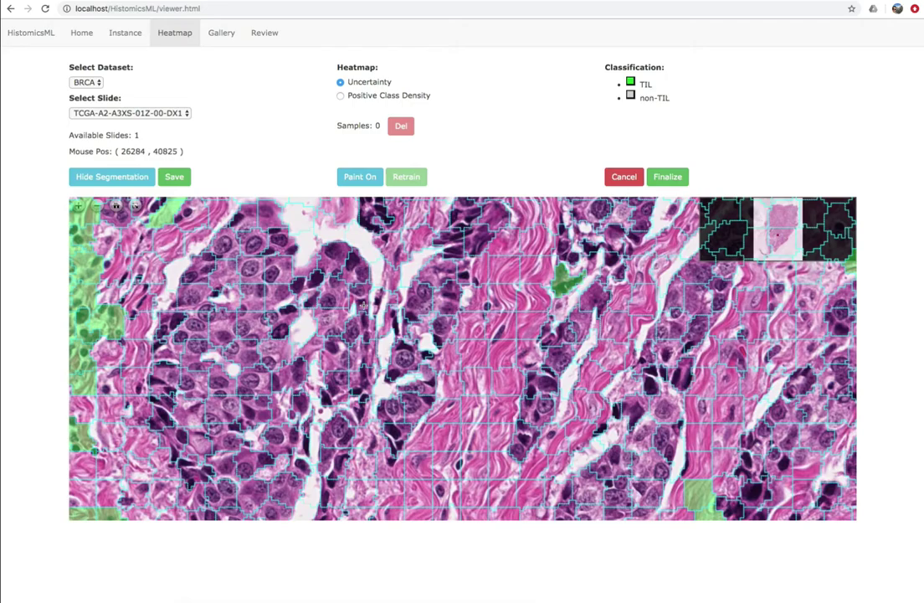
Zoom out to the whole tissue fragment and switch the heatmap to Positive Class Density.
{"action": "scroll", "coordinate": [362, 304], "scroll_direction": "down", "scroll_amount": 5}
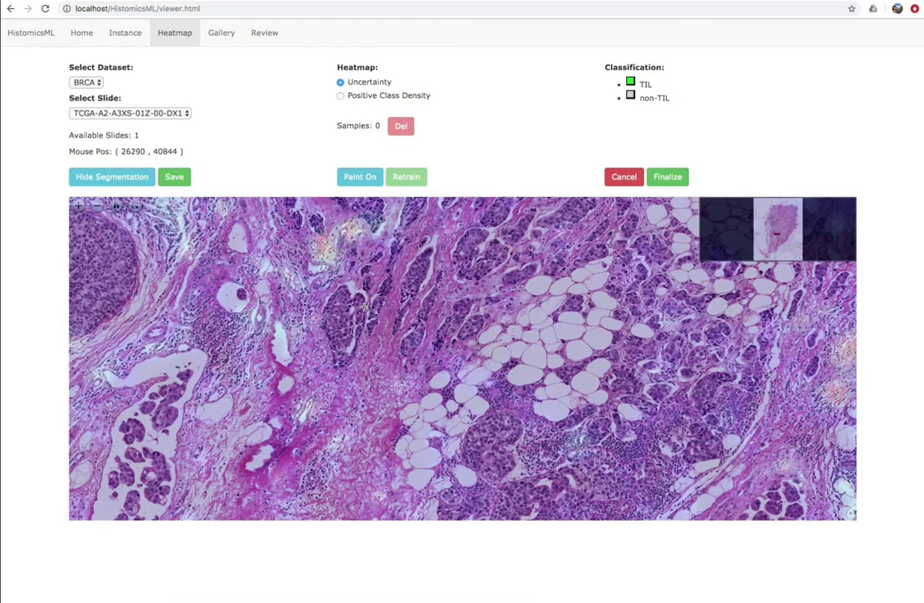
{"action": "scroll", "coordinate": [364, 304], "scroll_direction": "down", "scroll_amount": 5}
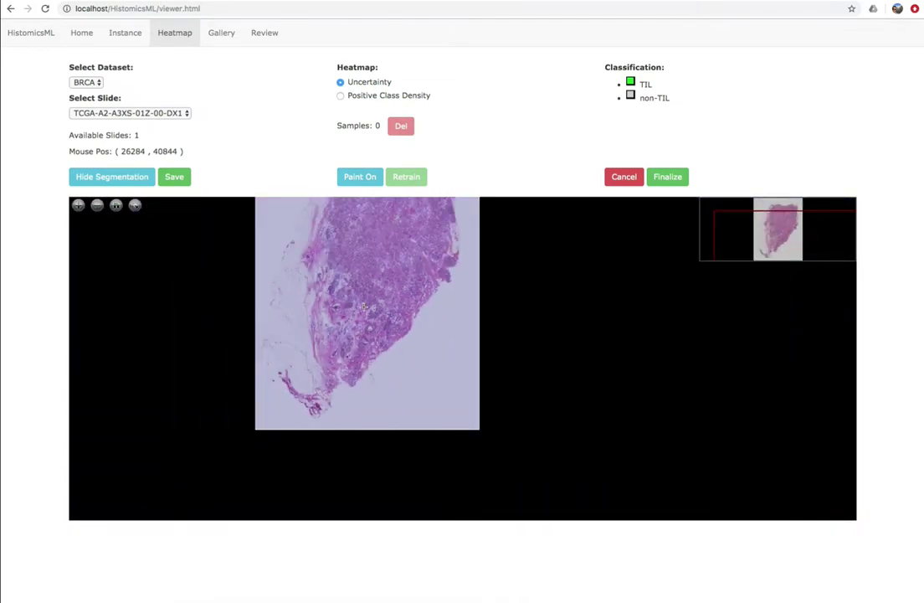
{"action": "left_click_drag", "start_coordinate": [406, 291], "coordinate": [483, 347]}
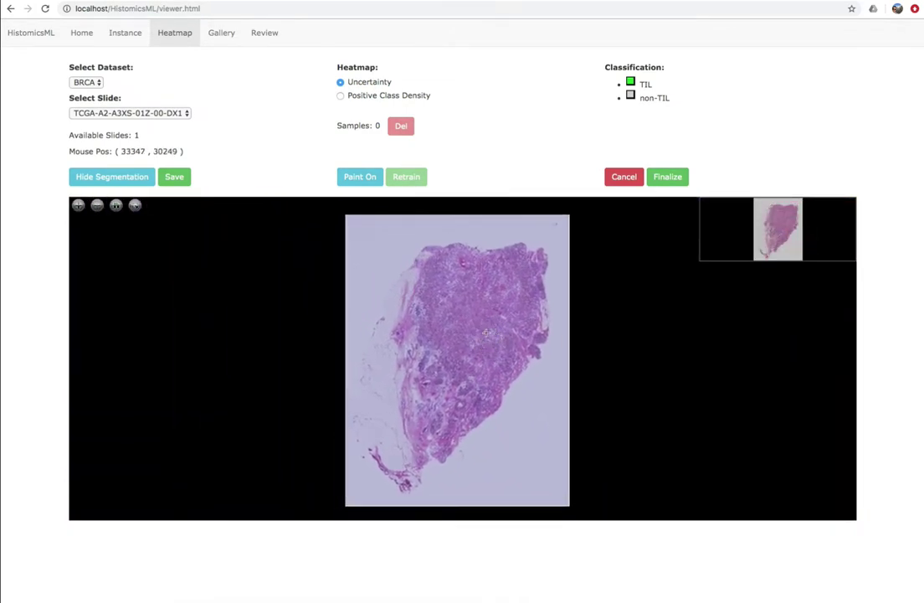
{"action": "left_click", "coordinate": [341, 96]}
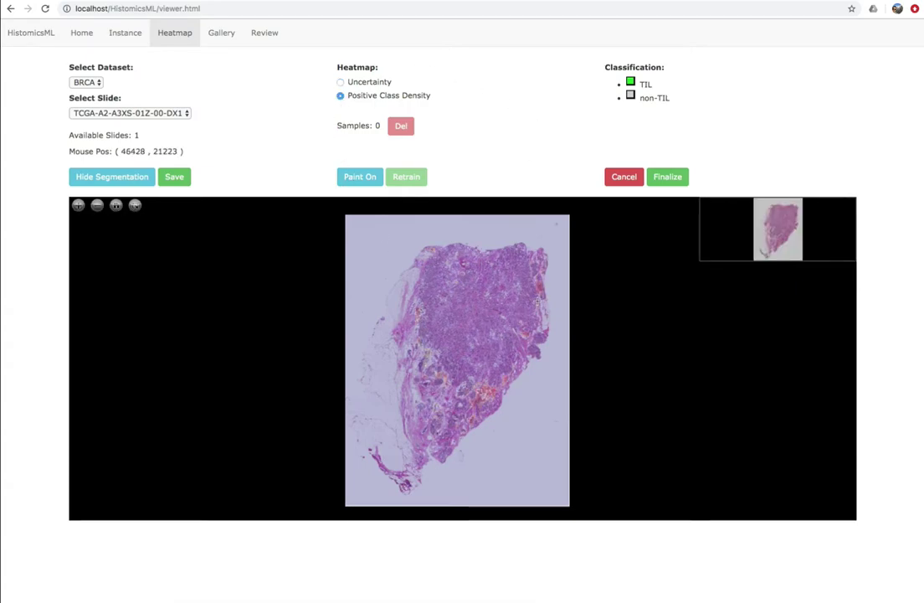
Zoom and pan around the slide to inspect where TIL density concentrates.
{"action": "scroll", "coordinate": [540, 291], "scroll_direction": "up", "scroll_amount": 5}
{"action": "scroll", "coordinate": [540, 291], "scroll_direction": "up", "scroll_amount": 2}
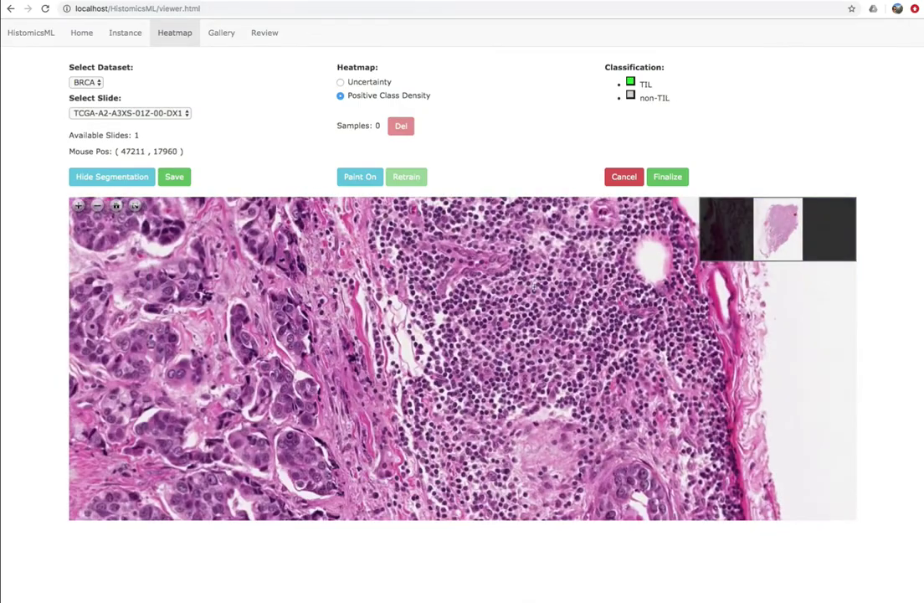
{"action": "scroll", "coordinate": [540, 291], "scroll_direction": "down", "scroll_amount": 5}
{"action": "scroll", "coordinate": [453, 440], "scroll_direction": "up", "scroll_amount": 4}
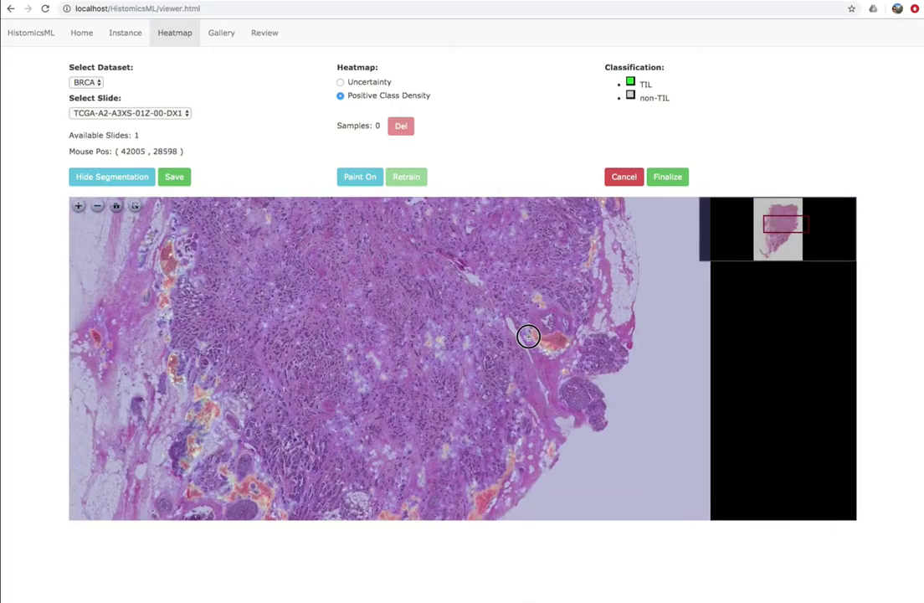
{"action": "scroll", "coordinate": [552, 315], "scroll_direction": "up", "scroll_amount": 4}
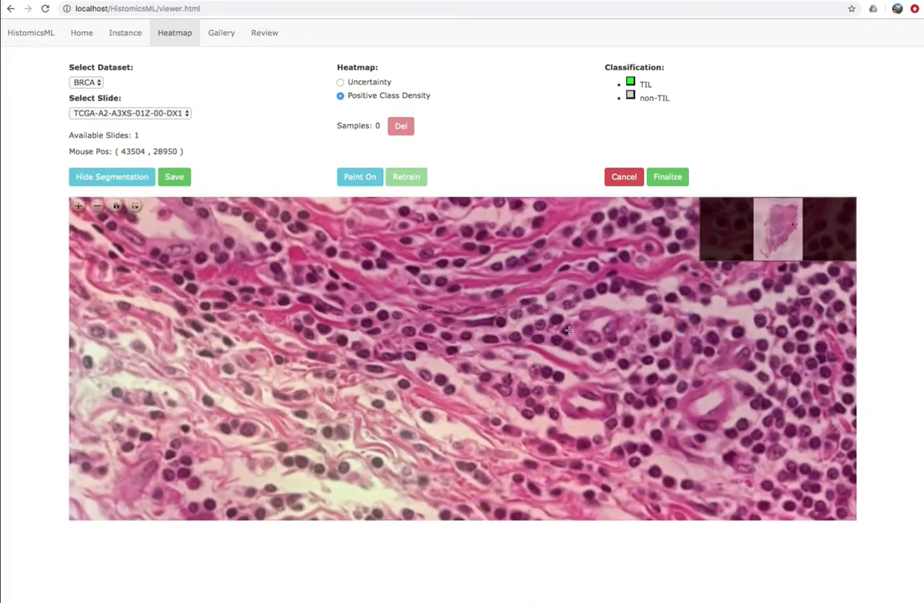
{"action": "scroll", "coordinate": [569, 332], "scroll_direction": "down", "scroll_amount": 5}
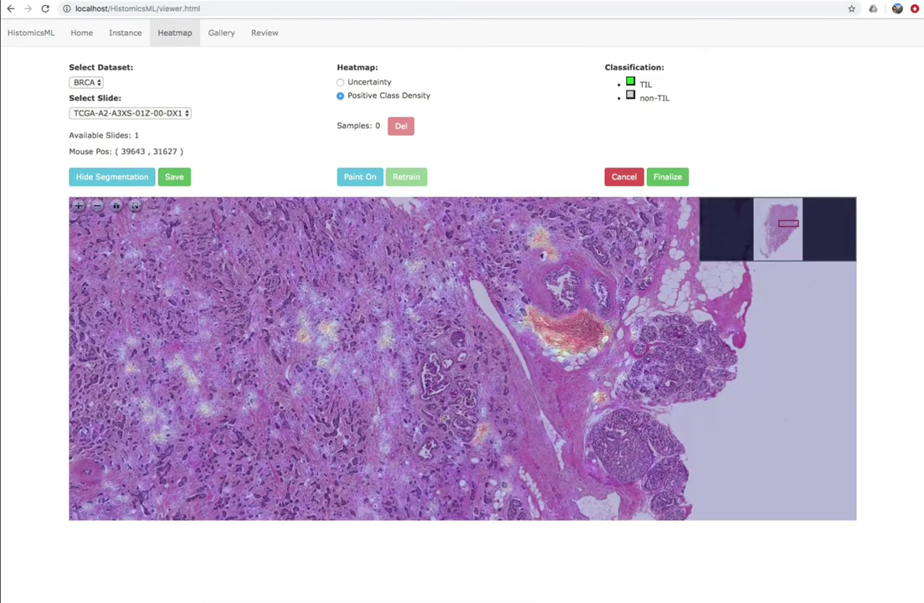
{"action": "left_click_drag", "start_coordinate": [431, 436], "coordinate": [468, 278]}
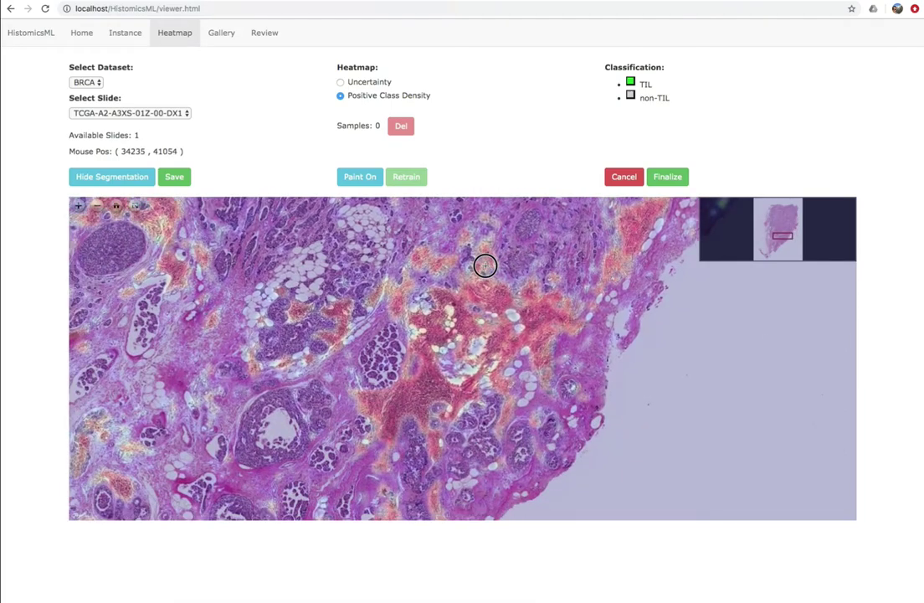
{"action": "left_click_drag", "start_coordinate": [245, 327], "coordinate": [348, 448]}
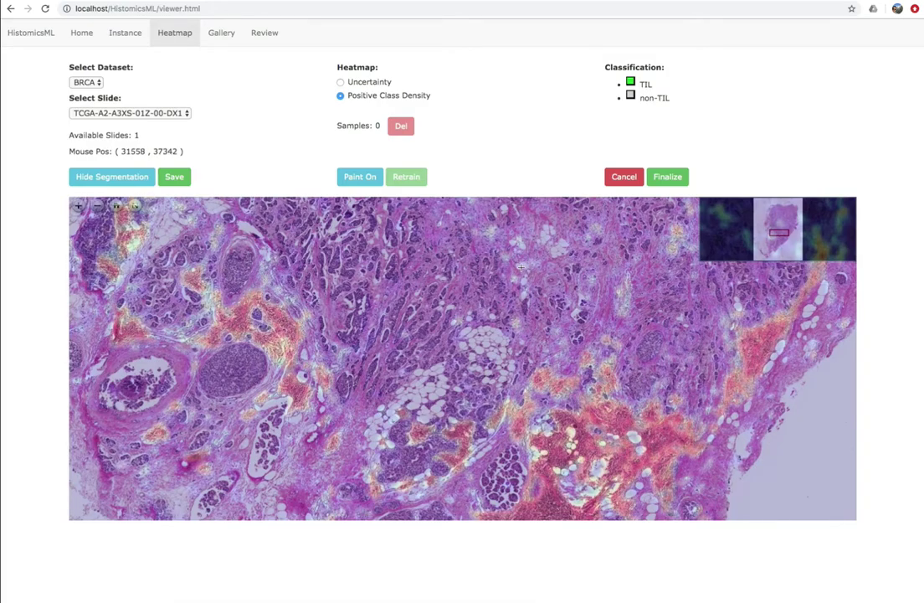
{"action": "scroll", "coordinate": [521, 266], "scroll_direction": "up", "scroll_amount": 3}
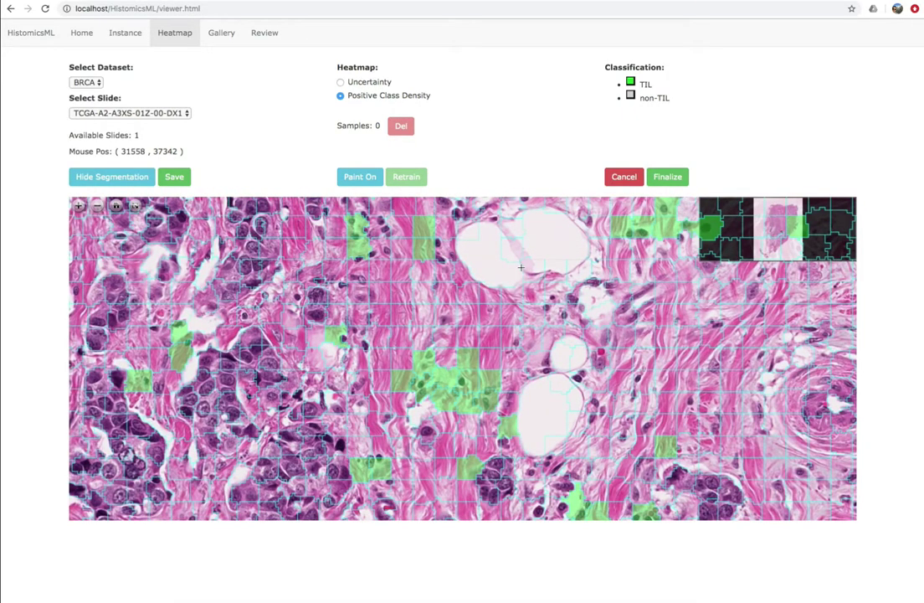
Paint three superpixels as samples, then delete them.
{"action": "left_click", "coordinate": [361, 178]}
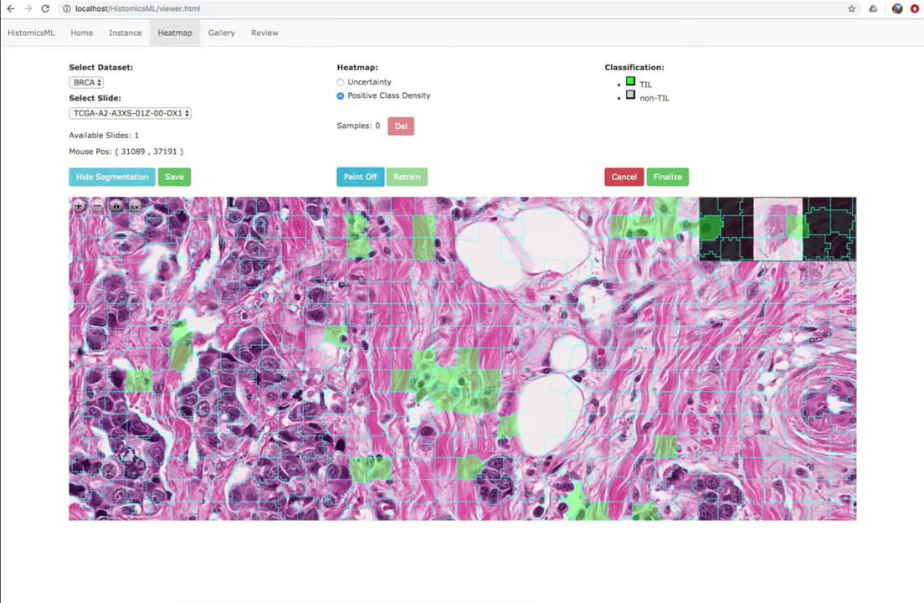
{"action": "mouse_move", "coordinate": [375, 292]}
{"action": "left_mouse_down"}
{"action": "mouse_move", "coordinate": [401, 292]}
{"action": "mouse_move", "coordinate": [378, 315]}
{"action": "left_mouse_up"}
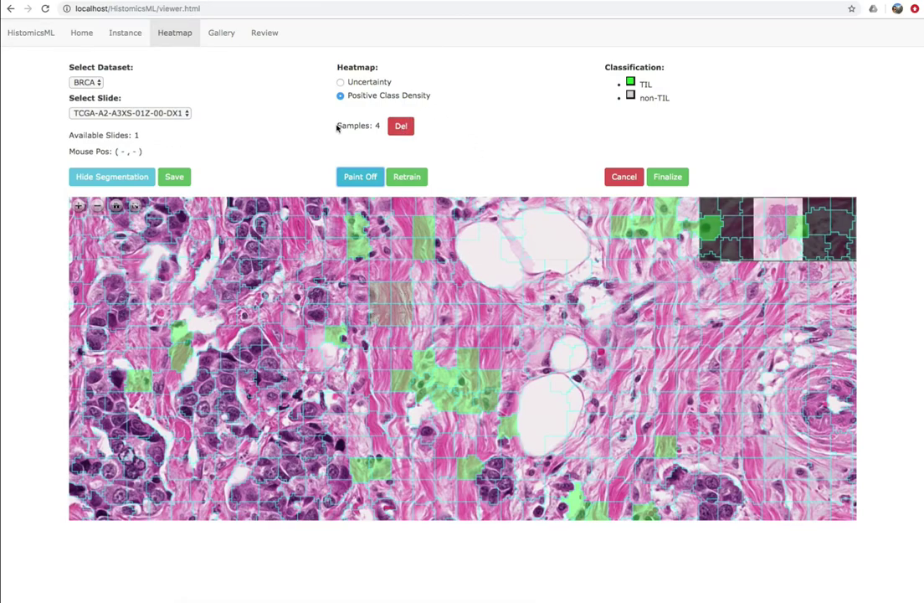
{"action": "left_click_drag", "start_coordinate": [335, 126], "coordinate": [382, 124]}
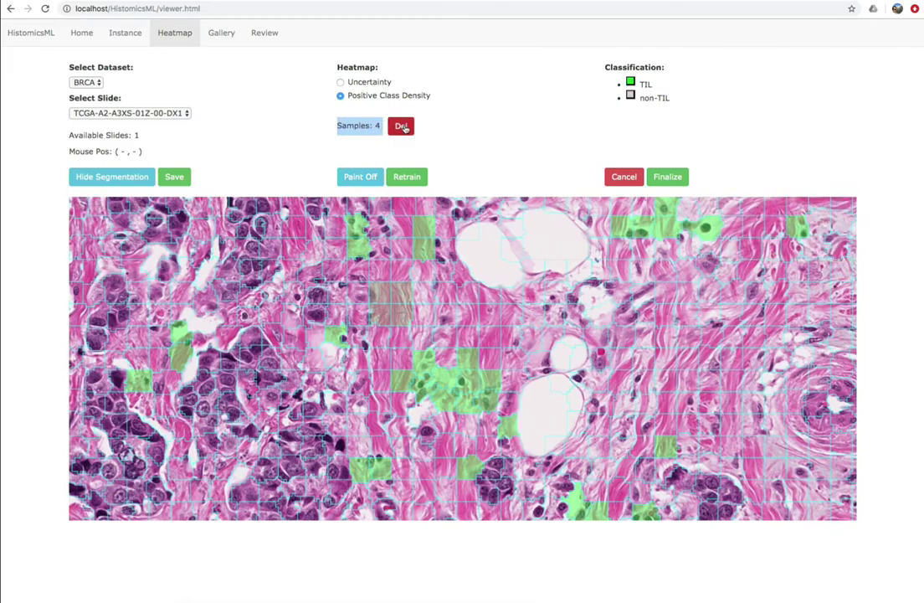
{"action": "left_click", "coordinate": [402, 126]}
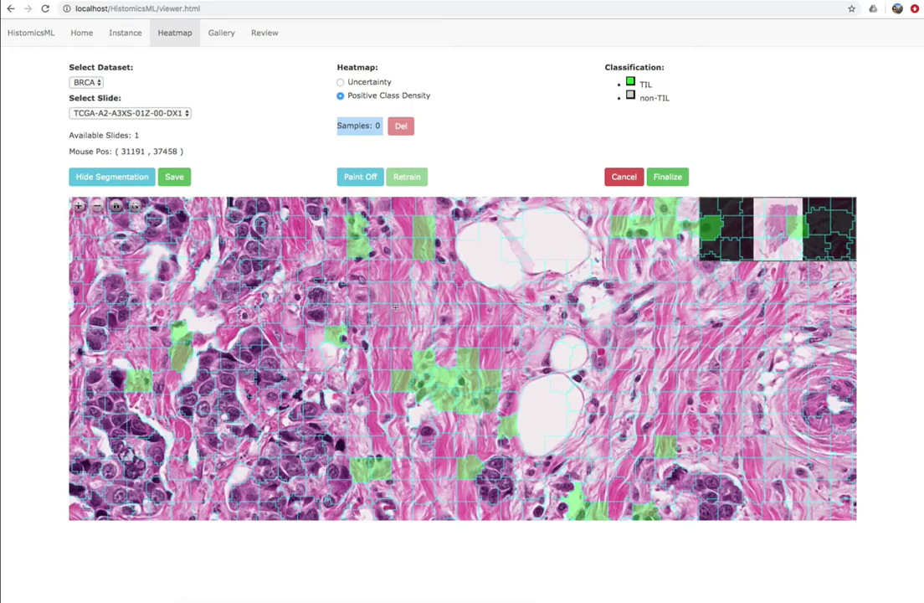
Delete a stray painted sample, turn painting off, and return the heatmap to Uncertainty.
{"action": "scroll", "coordinate": [395, 308], "scroll_direction": "down", "scroll_amount": 6}
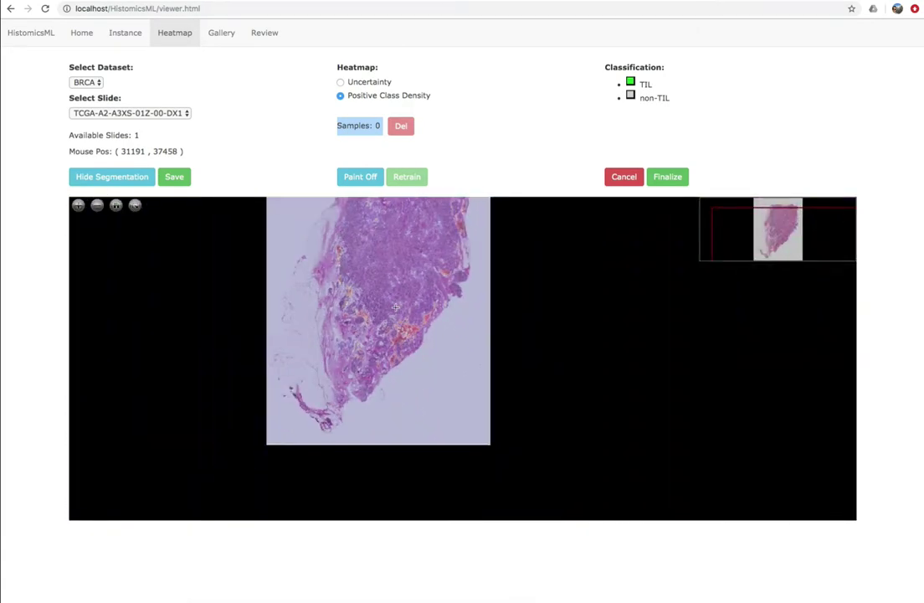
{"action": "left_click", "coordinate": [413, 310]}
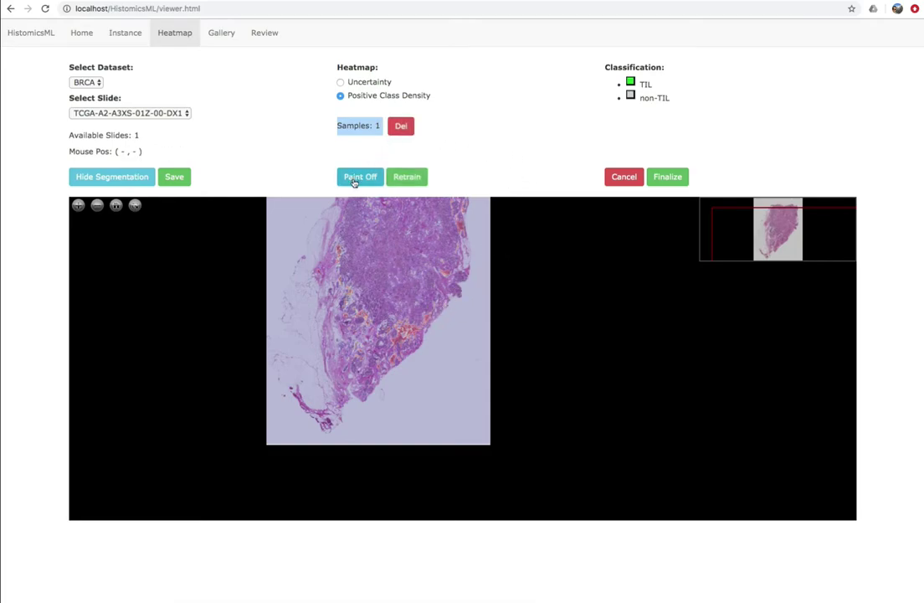
{"action": "left_click", "coordinate": [355, 179]}
{"action": "left_click", "coordinate": [401, 126]}
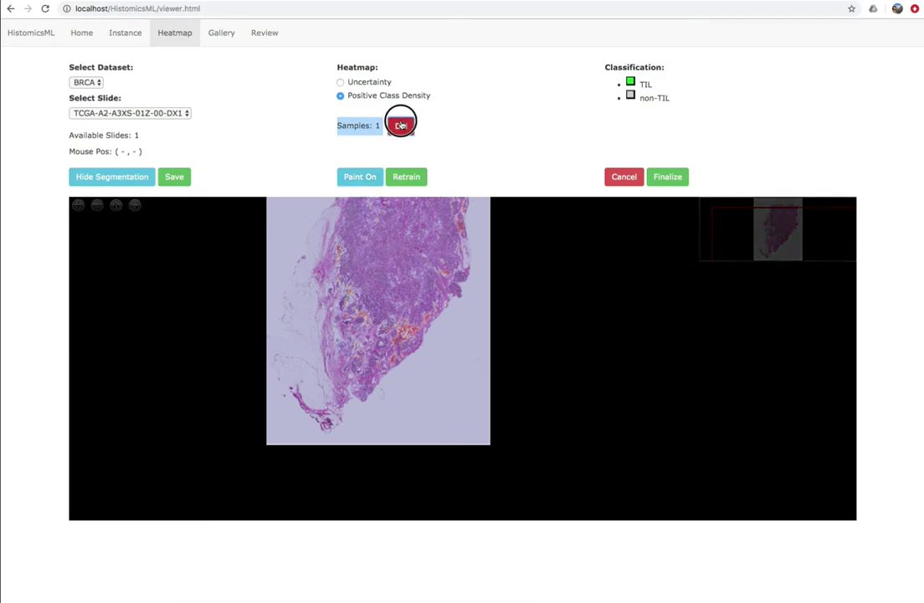
{"action": "left_click", "coordinate": [341, 83]}
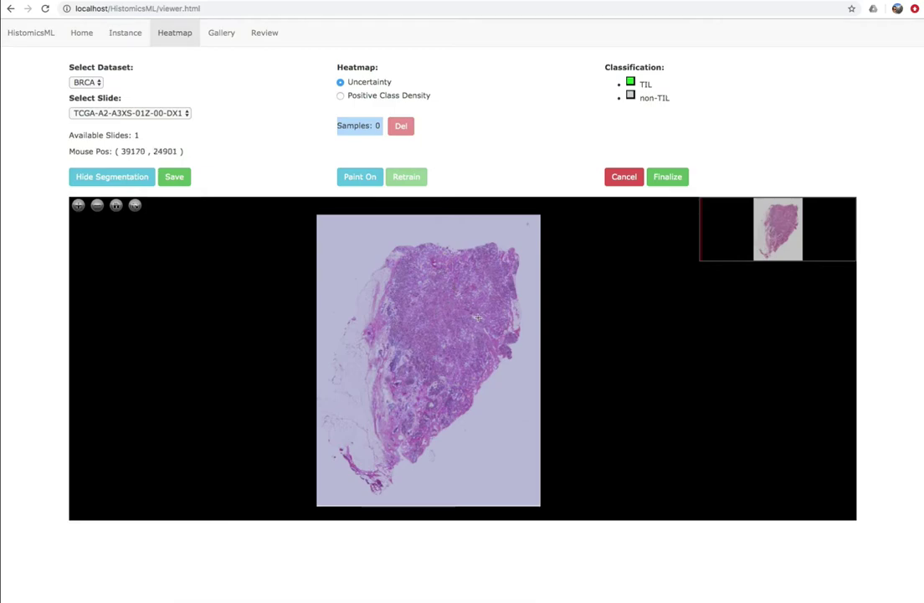
Zoom and pan across the tissue section of the slide.
{"action": "scroll", "coordinate": [410, 274], "scroll_direction": "up", "scroll_amount": 3}
{"action": "scroll", "coordinate": [482, 290], "scroll_direction": "up", "scroll_amount": 5}
{"action": "left_click_drag", "start_coordinate": [439, 235], "coordinate": [440, 445]}
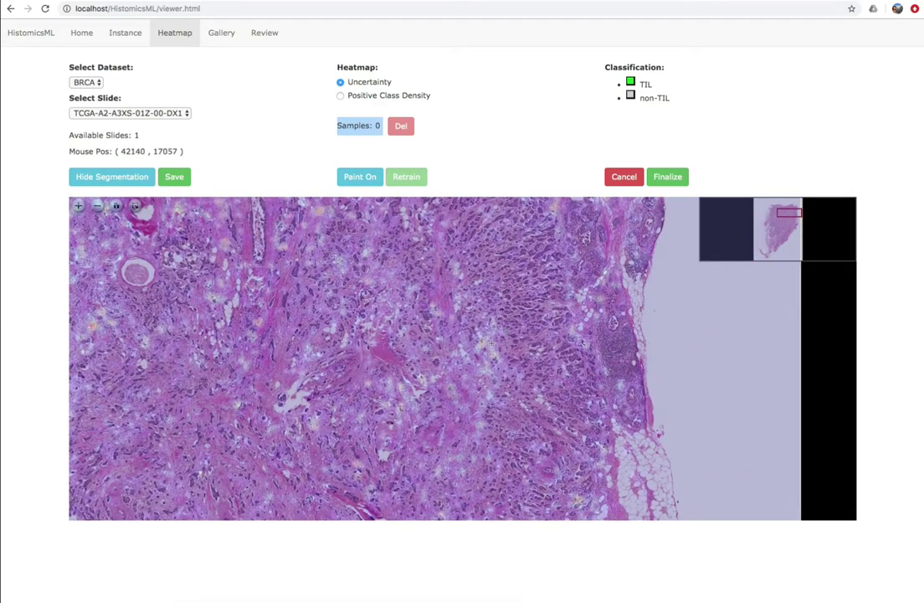
{"action": "left_click_drag", "start_coordinate": [223, 374], "coordinate": [344, 373]}
{"action": "scroll", "coordinate": [345, 373], "scroll_direction": "up", "scroll_amount": 2}
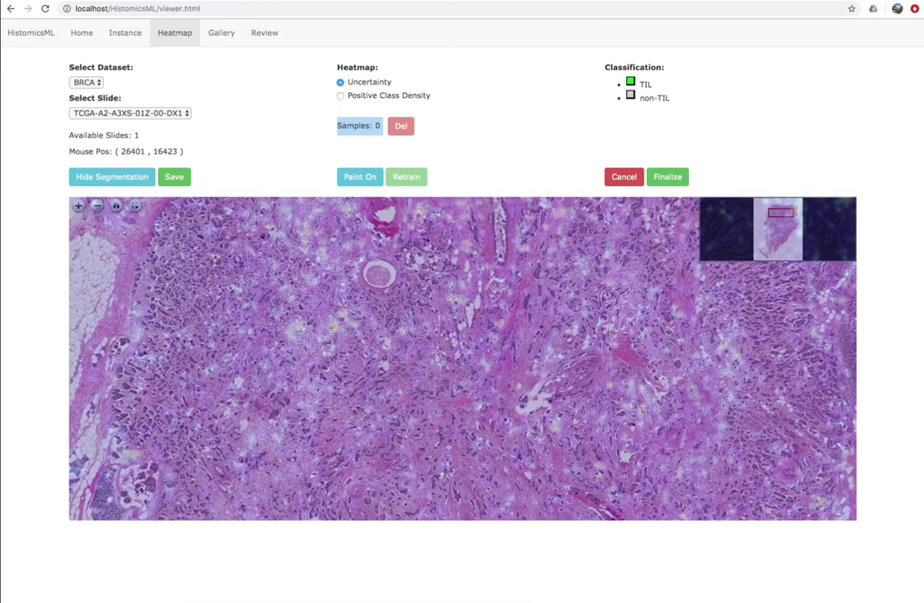
{"action": "scroll", "coordinate": [333, 327], "scroll_direction": "up", "scroll_amount": 3}
{"action": "scroll", "coordinate": [333, 327], "scroll_direction": "up", "scroll_amount": 4}
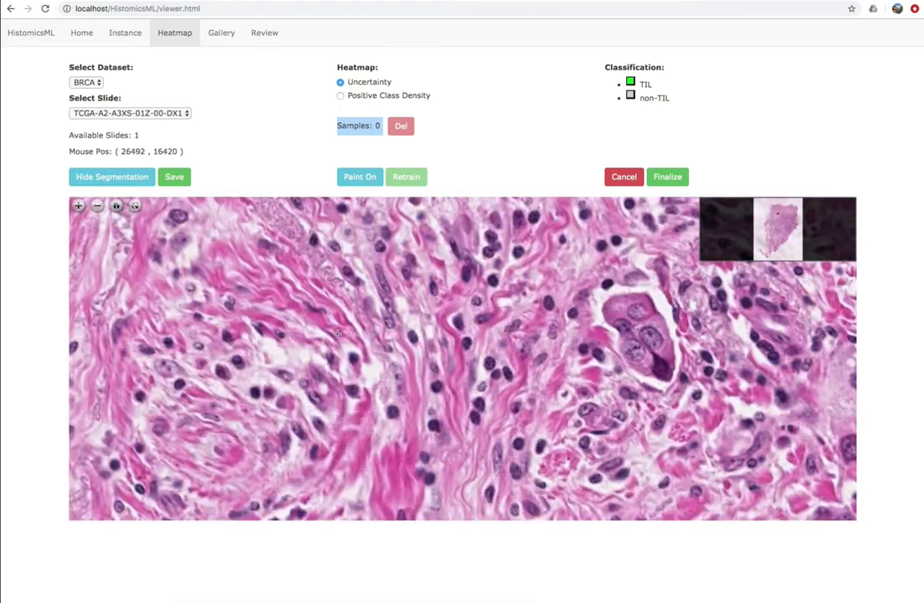
{"action": "left_click_drag", "start_coordinate": [342, 286], "coordinate": [337, 352]}
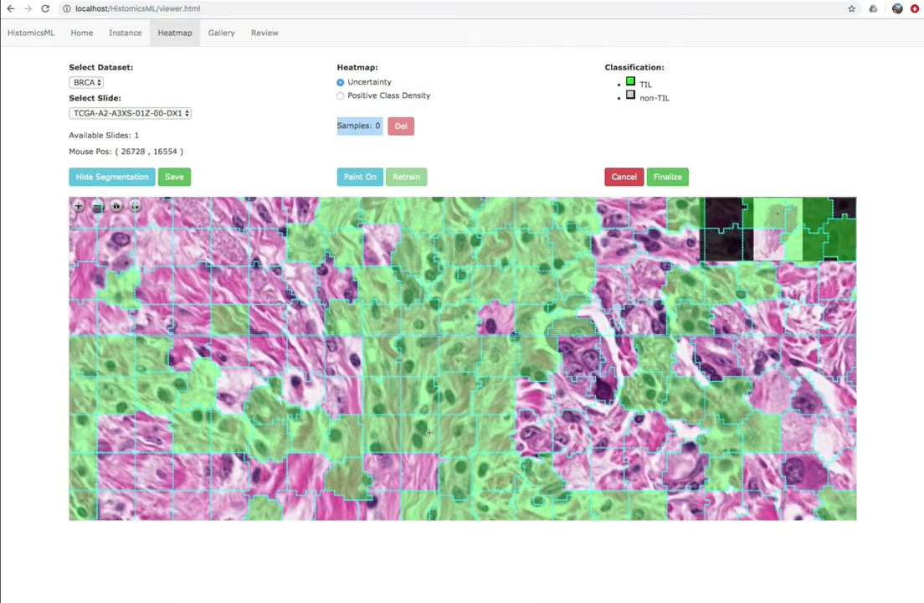
{"action": "scroll", "coordinate": [404, 342], "scroll_direction": "down", "scroll_amount": 10}
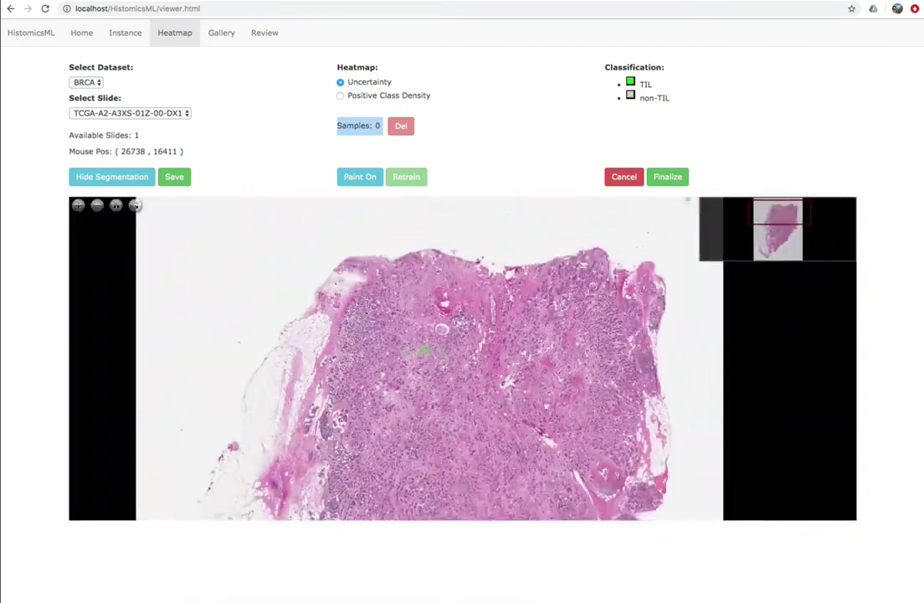
Centre the tissue, explore the tumour areas, and switch the heatmap to Positive Class Density.
{"action": "left_click_drag", "start_coordinate": [488, 414], "coordinate": [436, 285]}
{"action": "scroll", "coordinate": [377, 246], "scroll_direction": "up", "scroll_amount": 10}
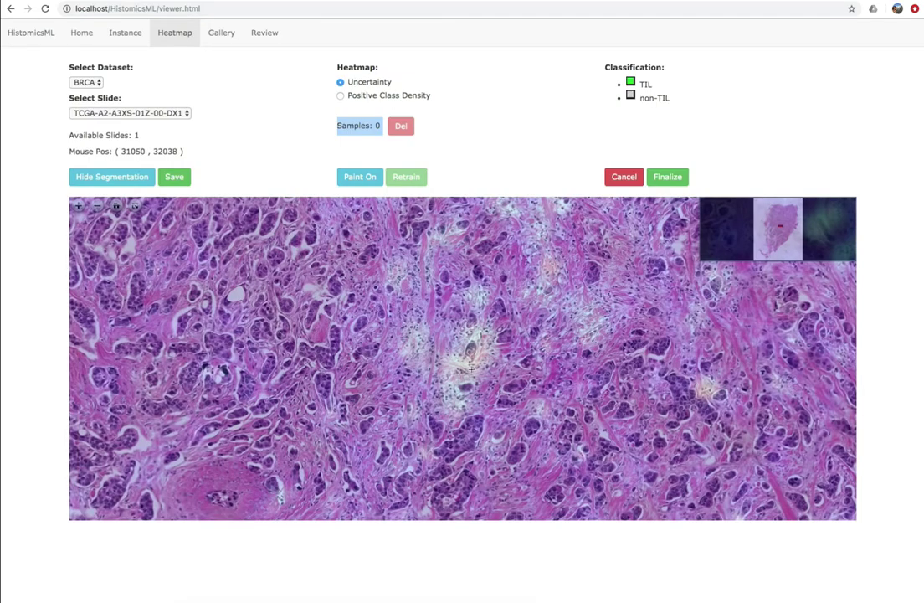
{"action": "left_click_drag", "start_coordinate": [402, 328], "coordinate": [360, 412]}
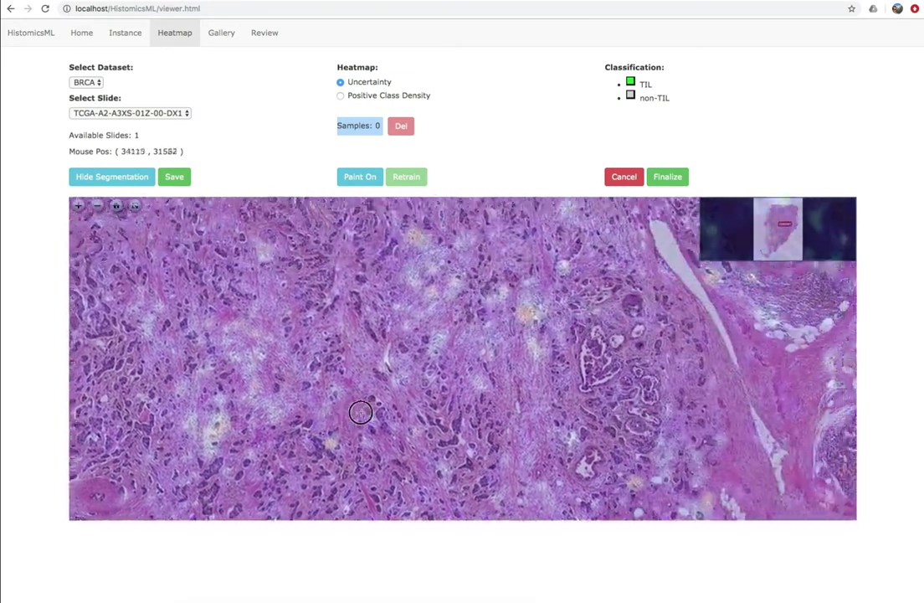
{"action": "left_click_drag", "start_coordinate": [492, 344], "coordinate": [252, 375]}
{"action": "left_click_drag", "start_coordinate": [277, 243], "coordinate": [424, 373]}
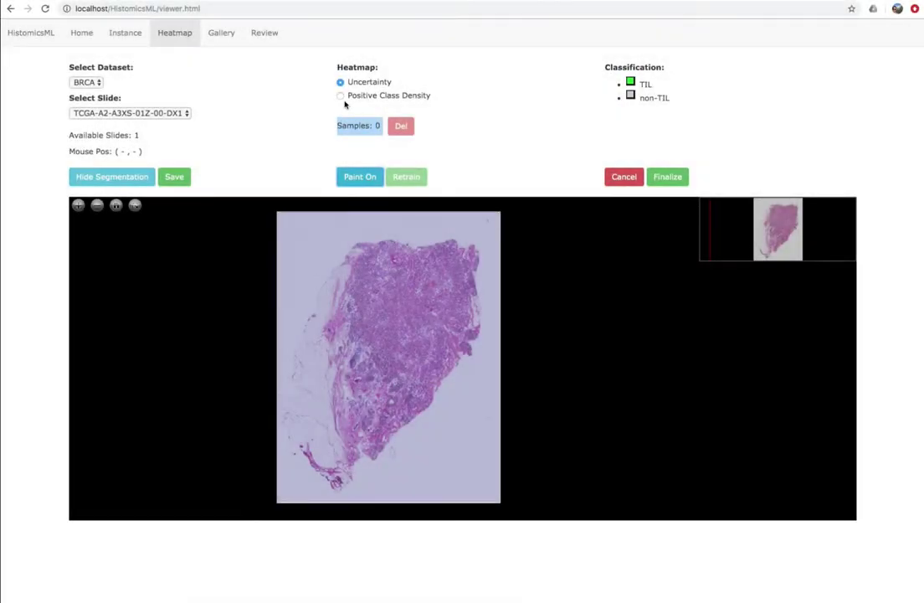
{"action": "left_click", "coordinate": [341, 96]}
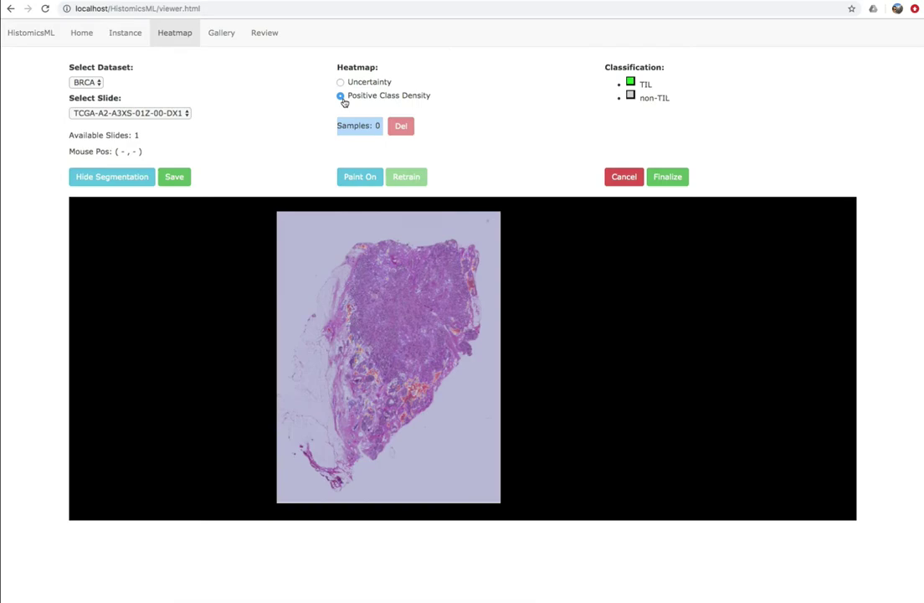
Open the heatmap Gallery and check max class density 1.0000 and max uncertainty 0.4397.
{"action": "left_click", "coordinate": [222, 37]}
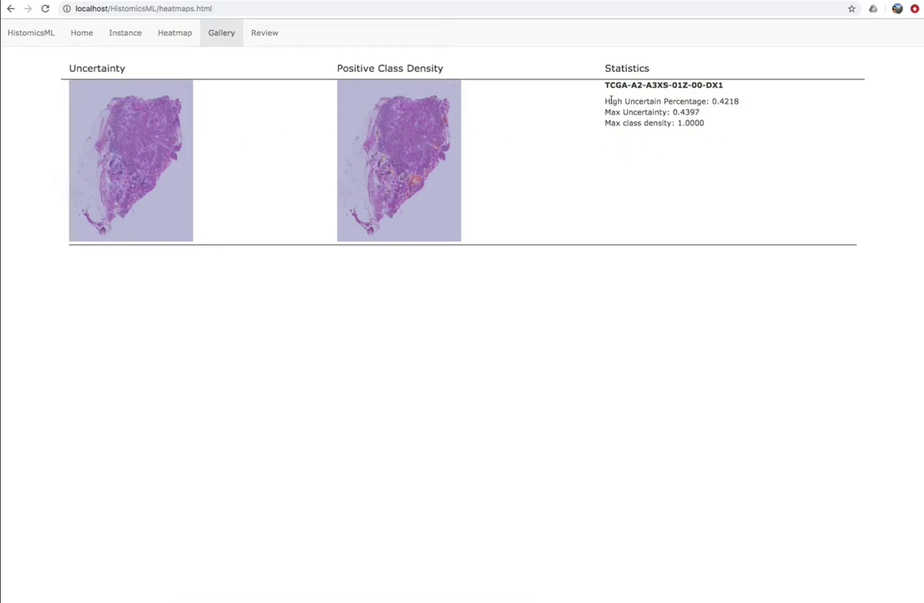
{"action": "left_click_drag", "start_coordinate": [604, 100], "coordinate": [712, 130]}
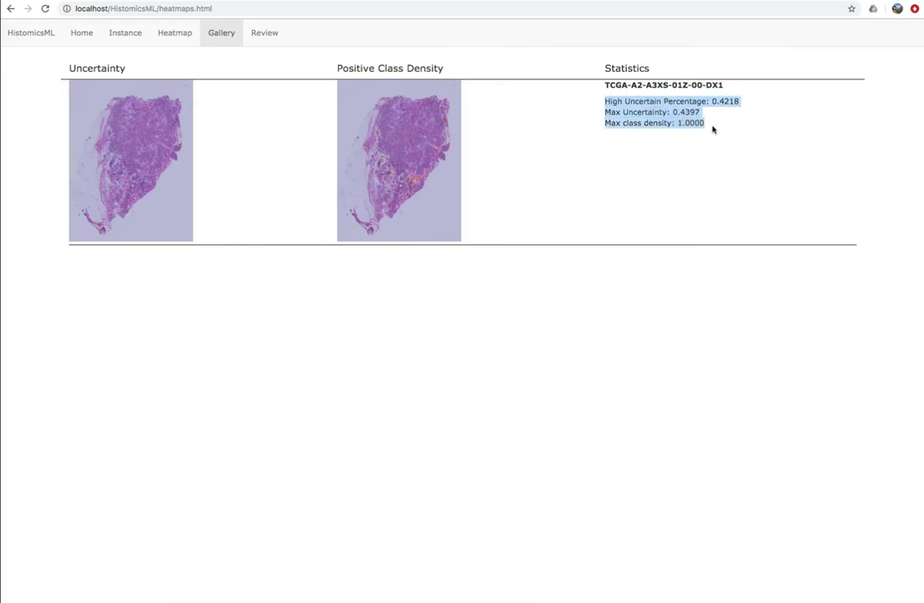
{"action": "left_click", "coordinate": [712, 129]}
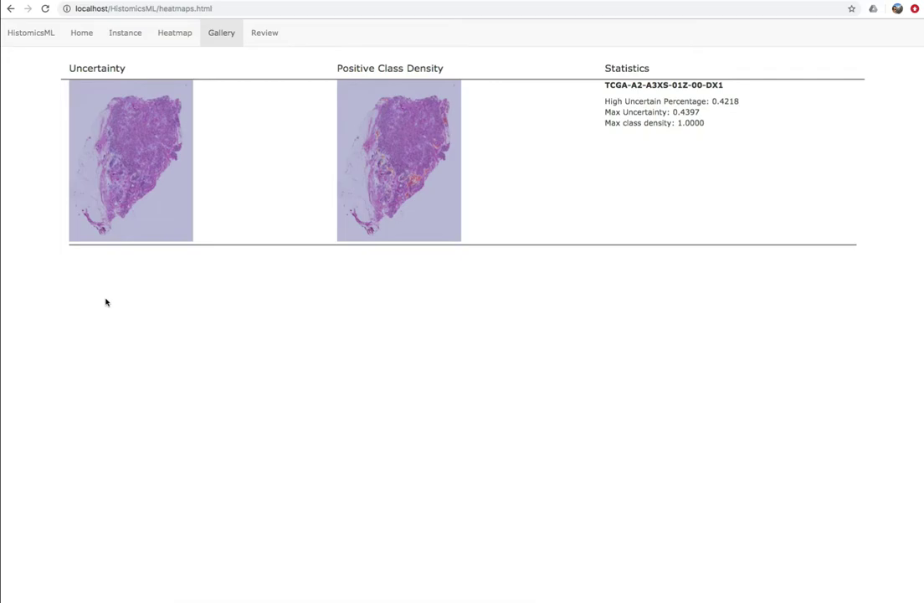
In the Instance view, inspect the second sample's tissue with the segmentation overlay hidden, then shown.
{"action": "left_click", "coordinate": [124, 33]}
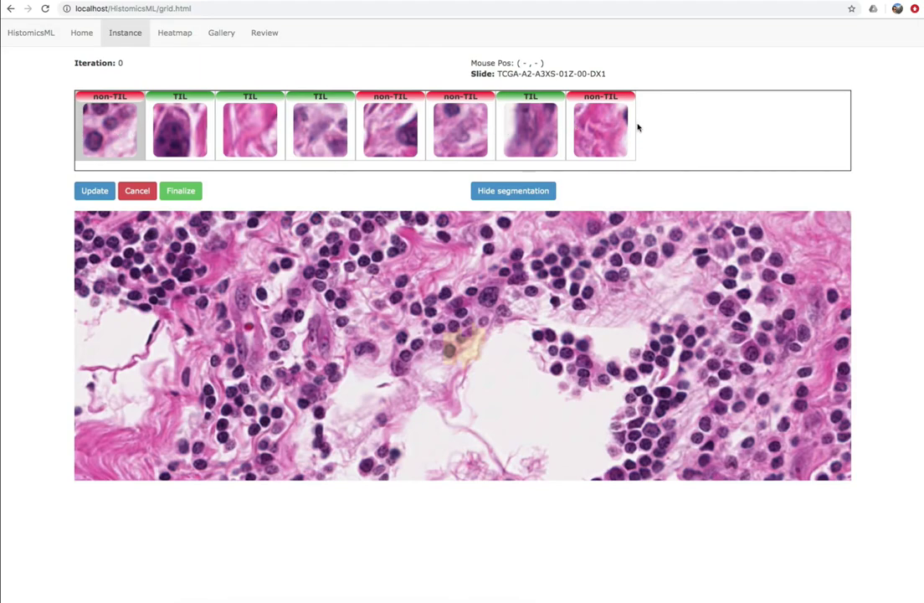
{"action": "left_click", "coordinate": [178, 127]}
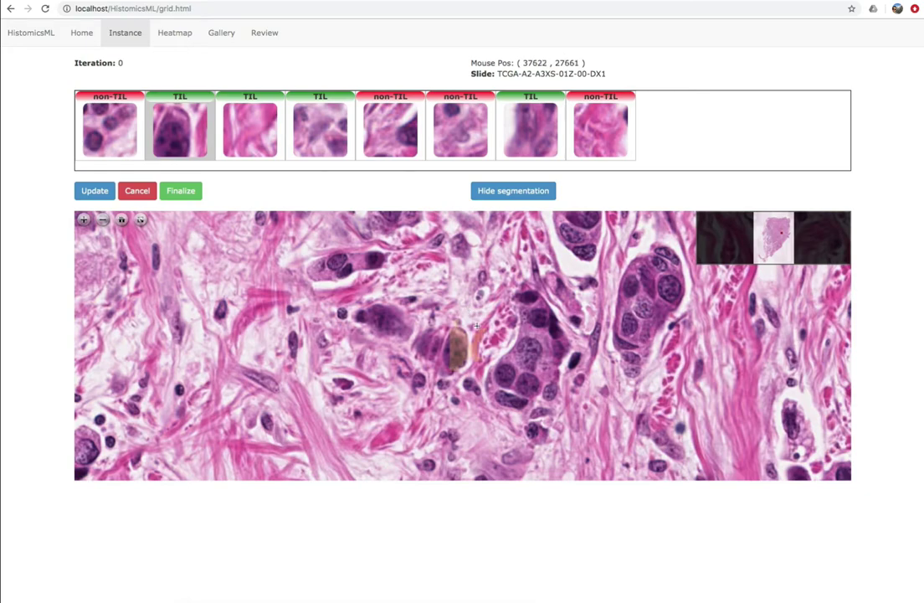
{"action": "left_click", "coordinate": [533, 191]}
{"action": "left_click", "coordinate": [533, 190]}
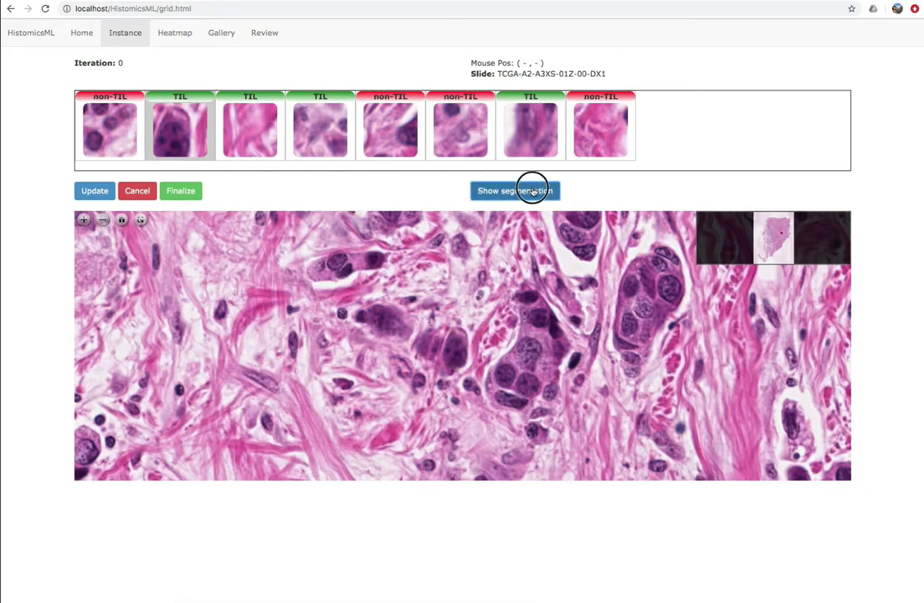
Relabel samples 2, 3 and 7 as non-TIL and samples 1 and 6 as TIL, then Update.
{"action": "left_click", "coordinate": [188, 137]}
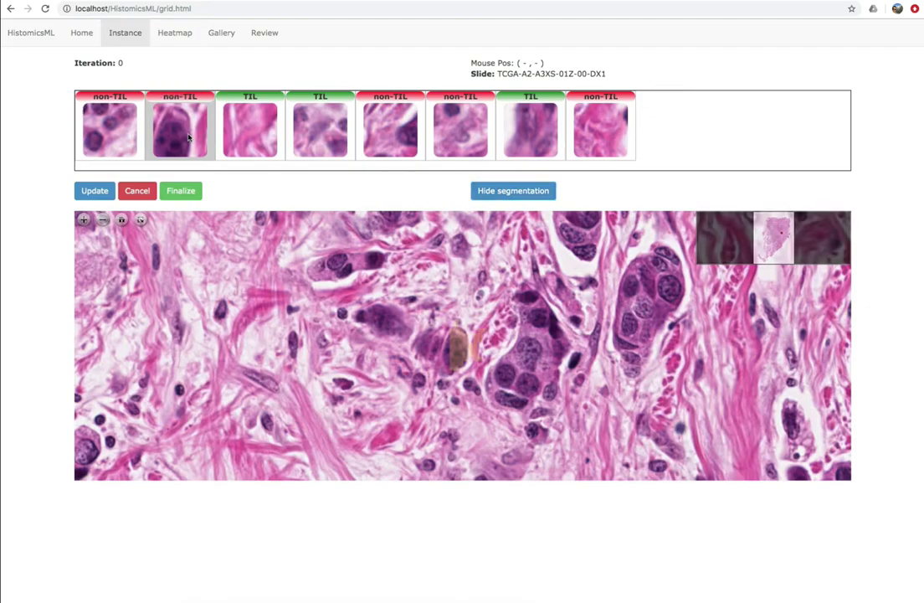
{"action": "left_click", "coordinate": [252, 131]}
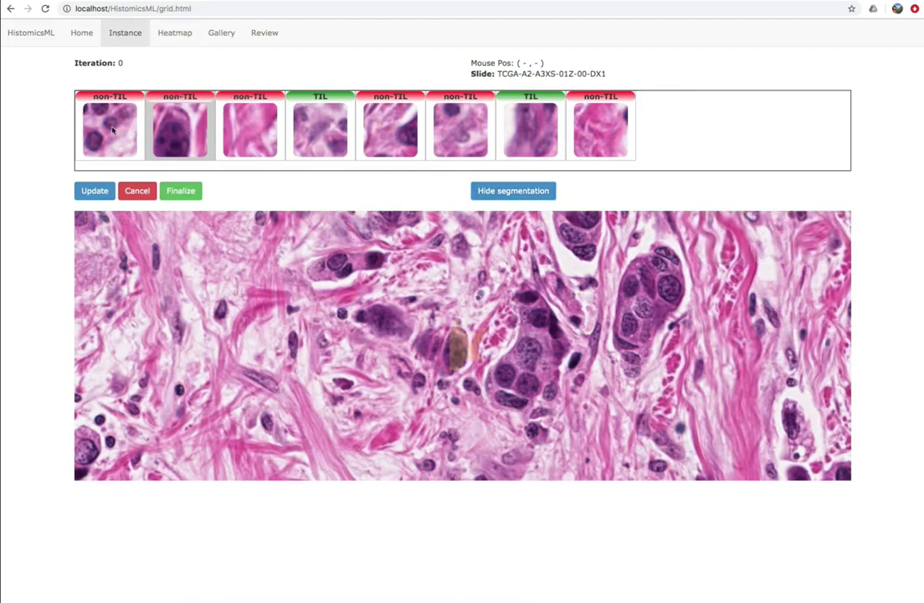
{"action": "mouse_move", "coordinate": [112, 130]}
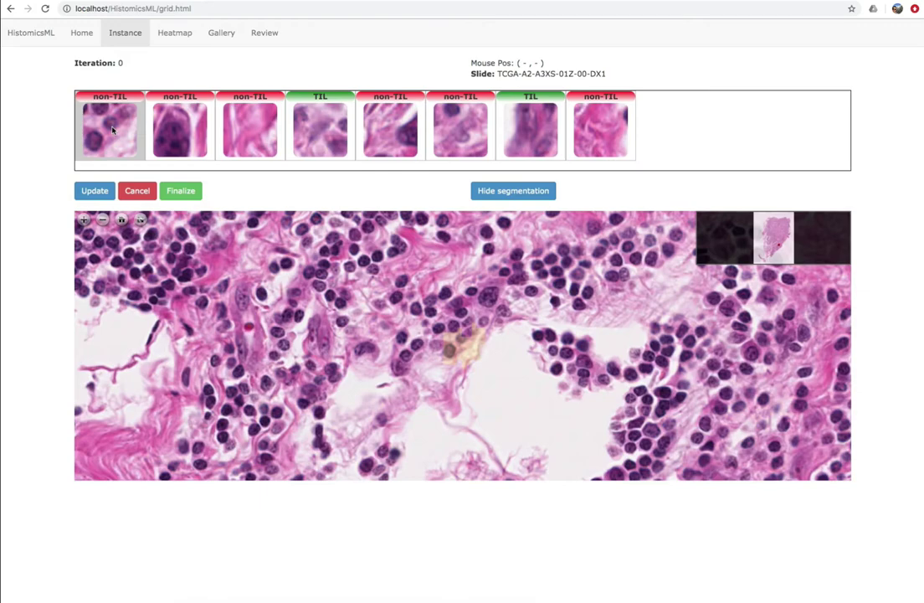
{"action": "left_click", "coordinate": [112, 129]}
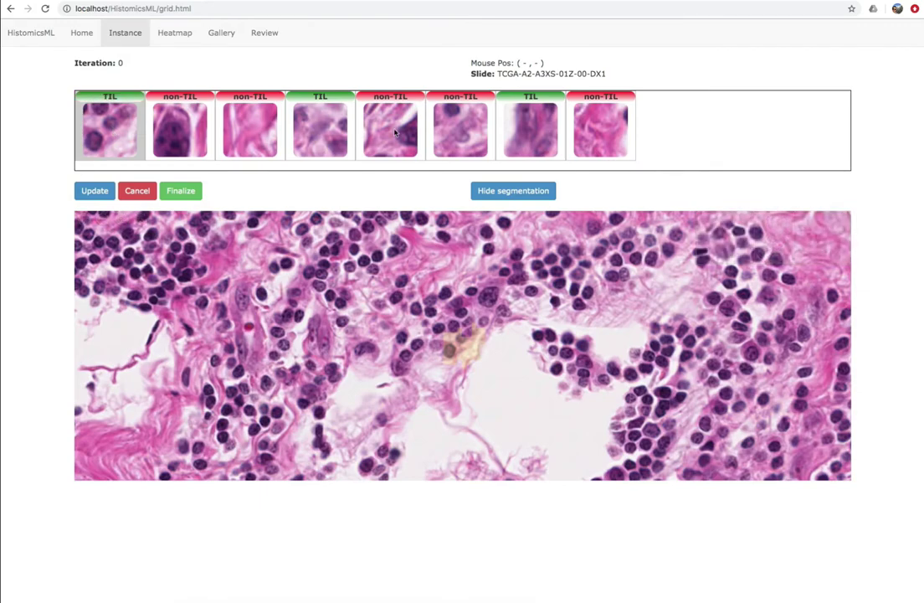
{"action": "mouse_move", "coordinate": [396, 132]}
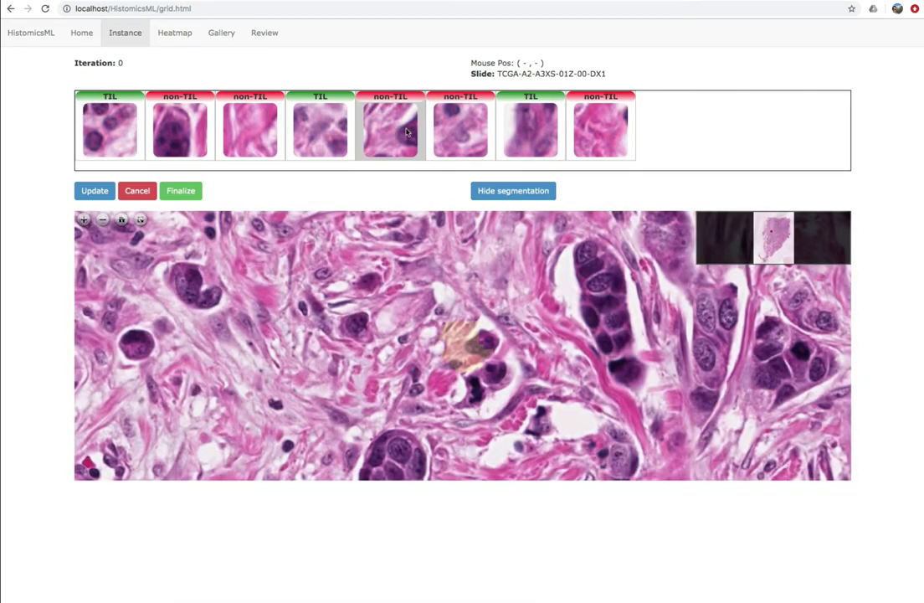
{"action": "mouse_move", "coordinate": [458, 131]}
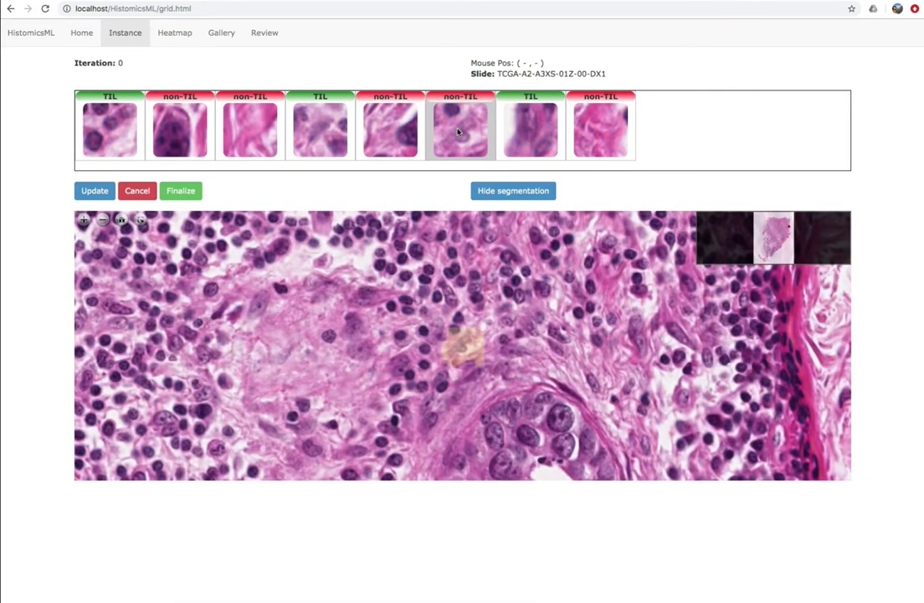
{"action": "left_click", "coordinate": [458, 131]}
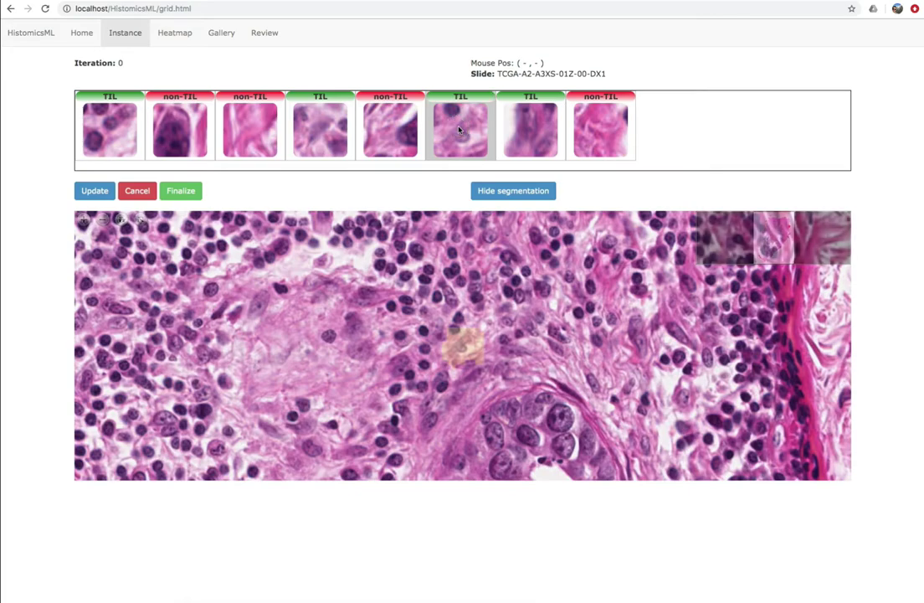
{"action": "mouse_move", "coordinate": [534, 130]}
{"action": "left_click", "coordinate": [534, 130]}
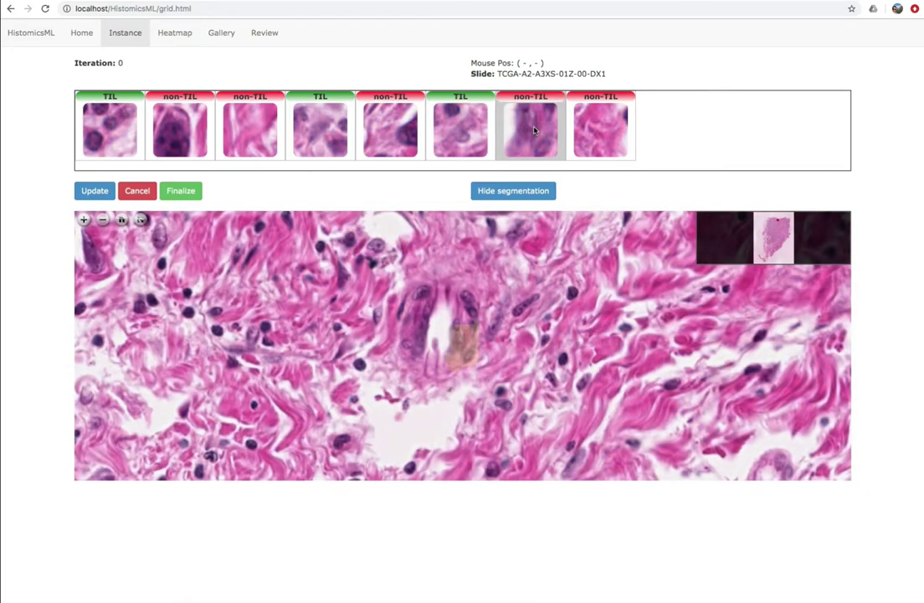
{"action": "mouse_move", "coordinate": [600, 132]}
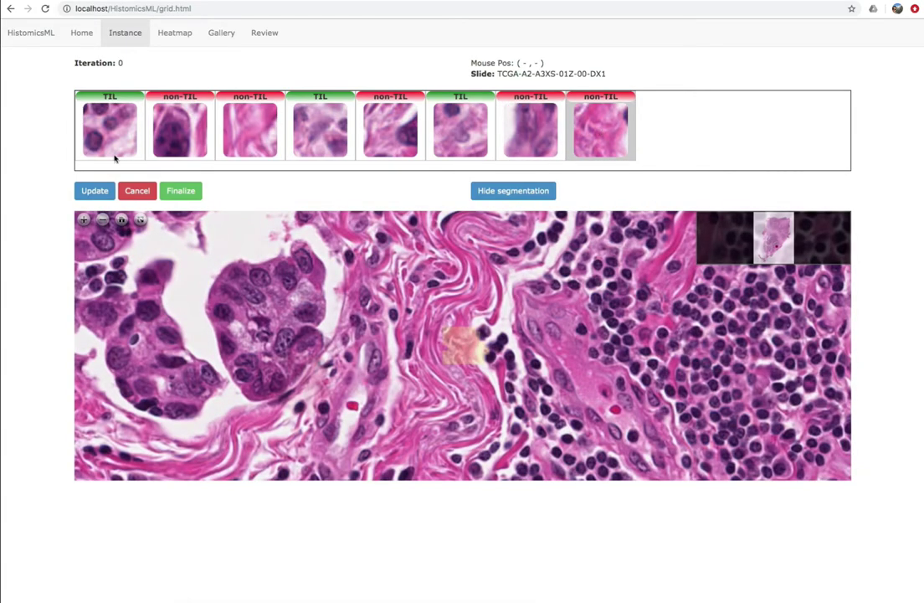
{"action": "left_click", "coordinate": [102, 191]}
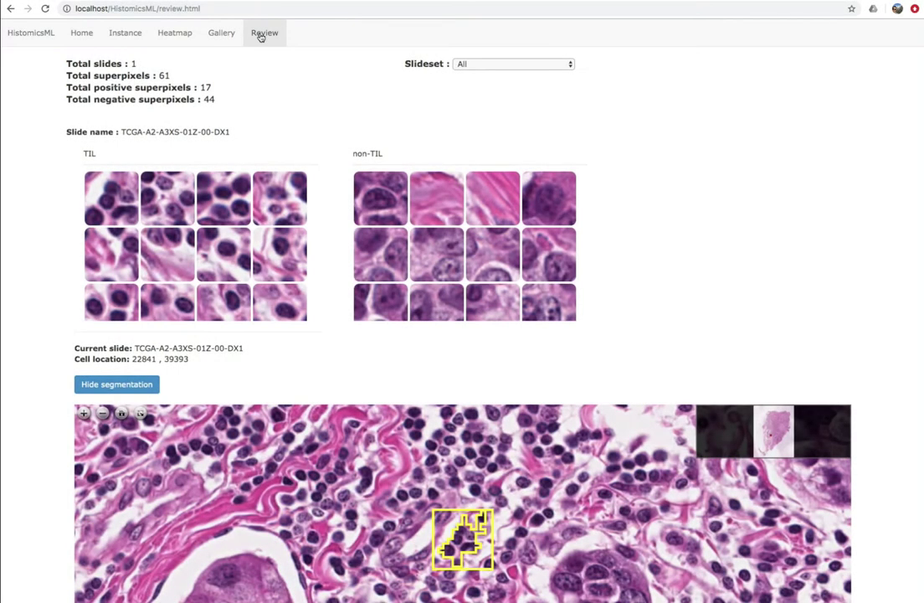
Read the Review summary: 61 superpixels (17 TIL, 44 non-TIL) on slide TCGA-A2-A3XS-01Z-00-DX1.
{"action": "left_click_drag", "start_coordinate": [63, 59], "coordinate": [226, 102]}
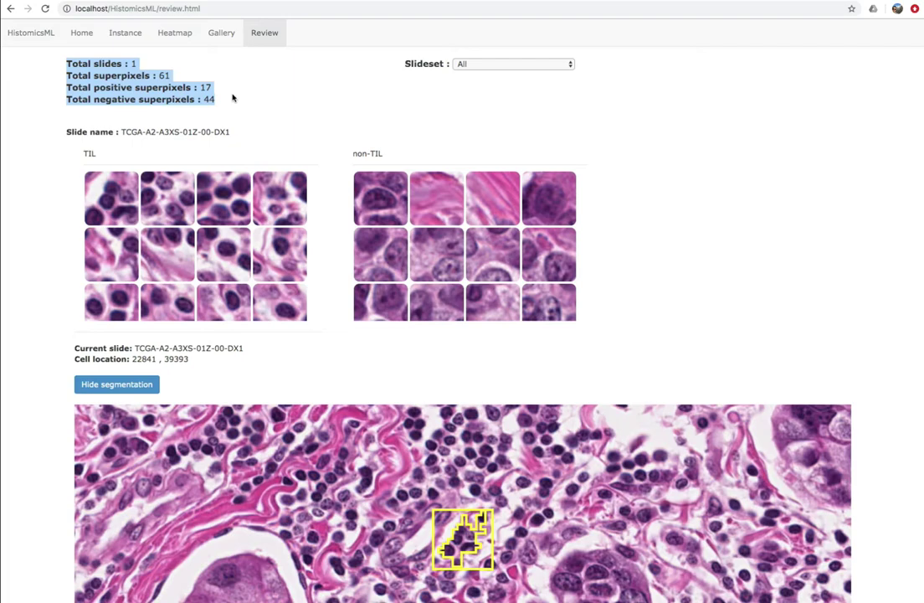
{"action": "left_click", "coordinate": [231, 98]}
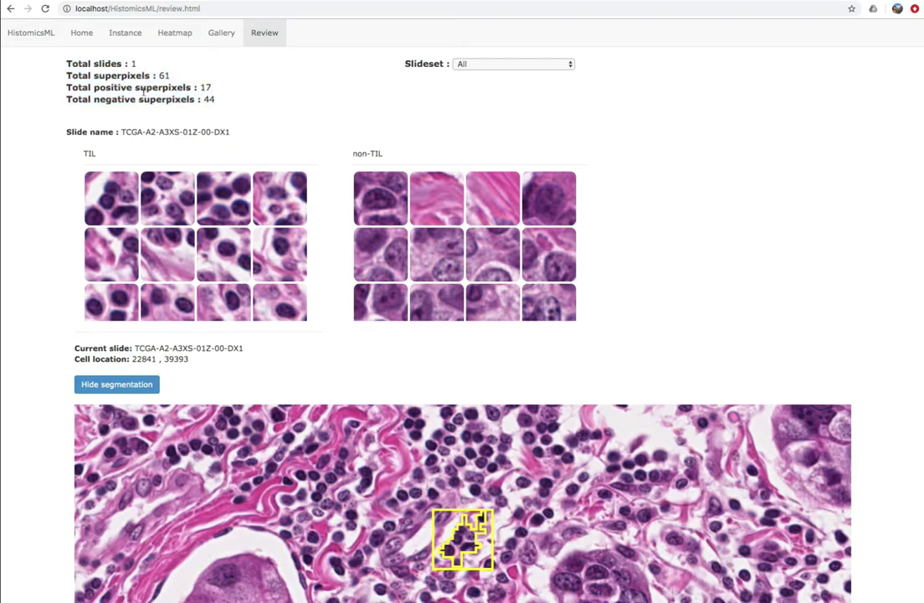
{"action": "left_click_drag", "start_coordinate": [67, 131], "coordinate": [252, 137]}
{"action": "left_click", "coordinate": [250, 135]}
View two non-TIL superpixels on the slide and toggle the boundary outline off and on.
{"action": "scroll", "coordinate": [845, 255], "scroll_direction": "down", "scroll_amount": 1}
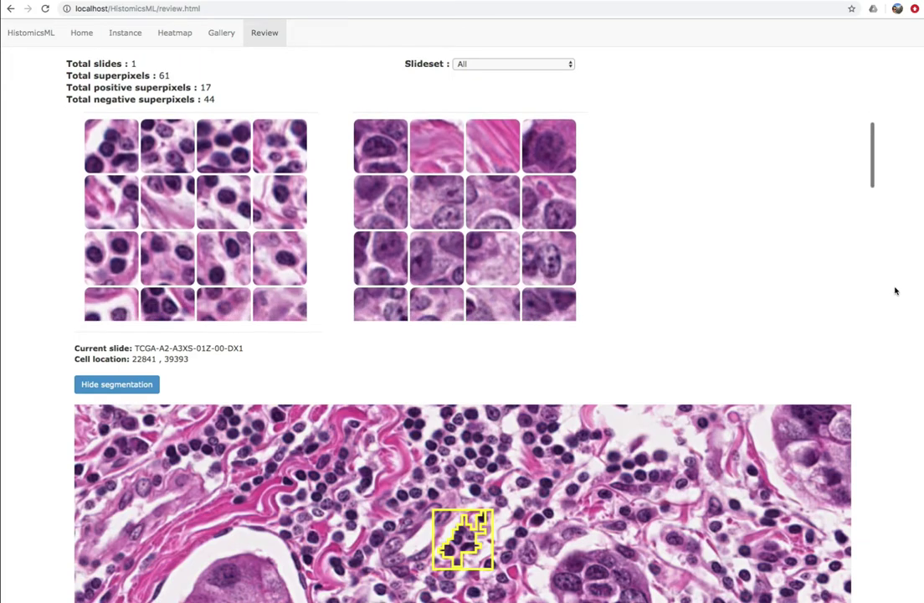
{"action": "scroll", "coordinate": [895, 291], "scroll_direction": "down", "scroll_amount": 2}
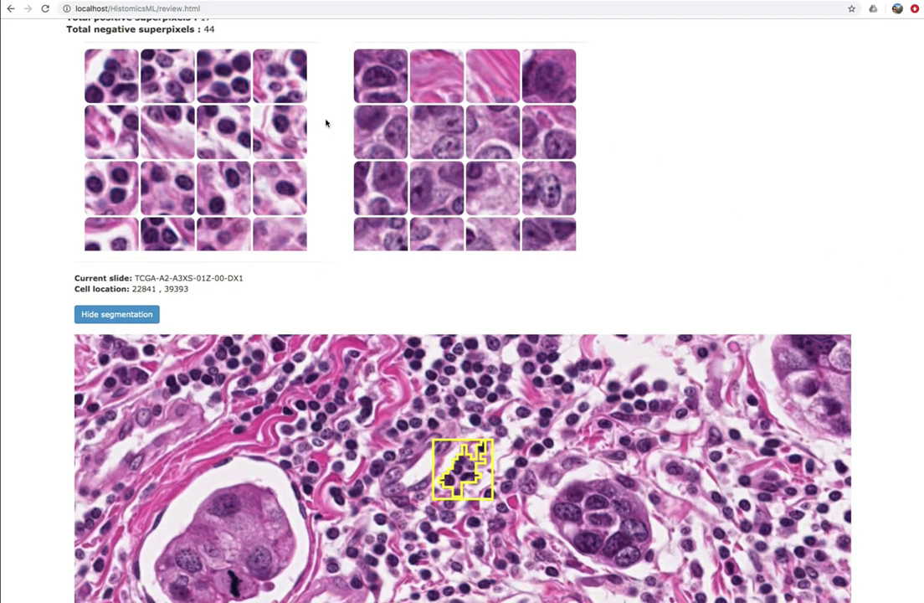
{"action": "left_click", "coordinate": [442, 78]}
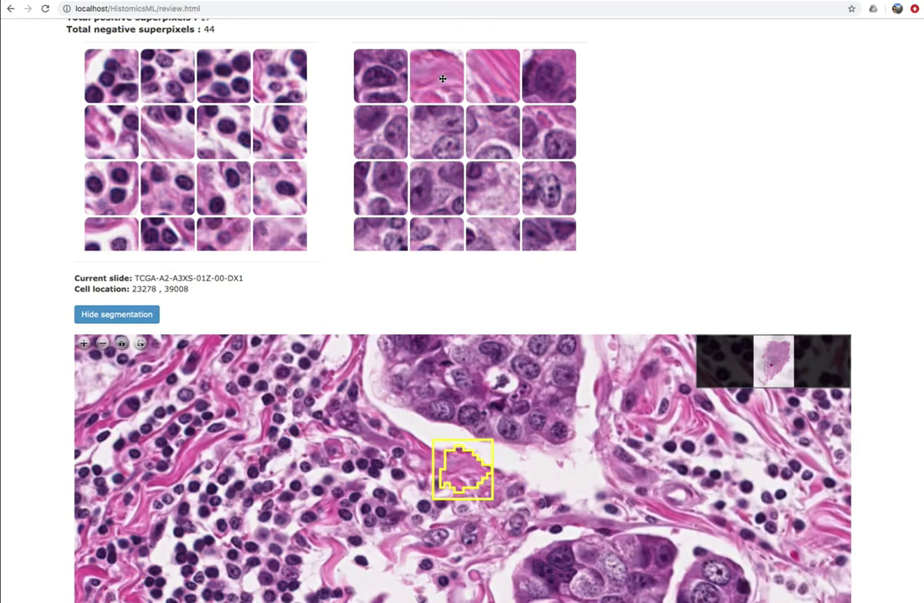
{"action": "left_click", "coordinate": [504, 81]}
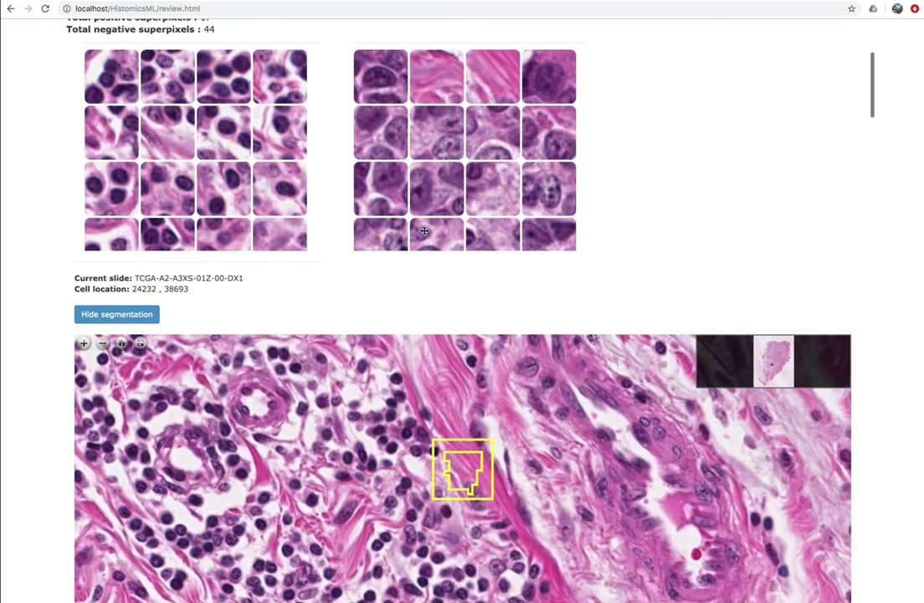
{"action": "scroll", "coordinate": [425, 231], "scroll_direction": "up", "scroll_amount": 1}
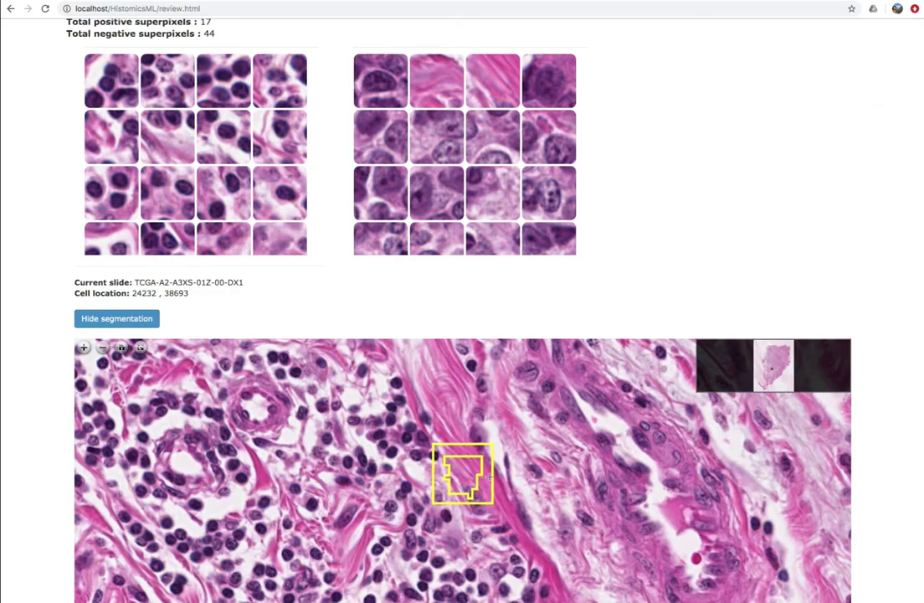
{"action": "left_click", "coordinate": [117, 318]}
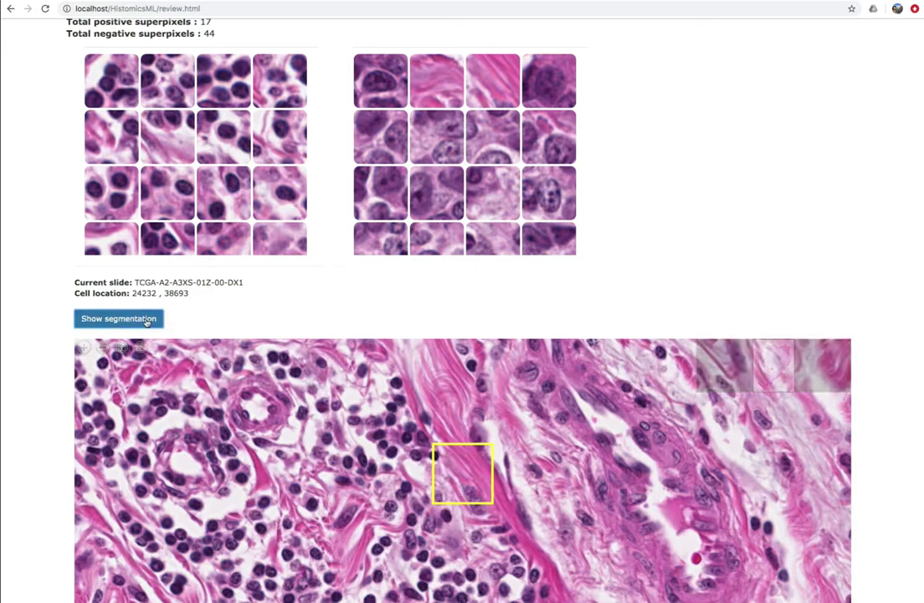
{"action": "left_click", "coordinate": [146, 320]}
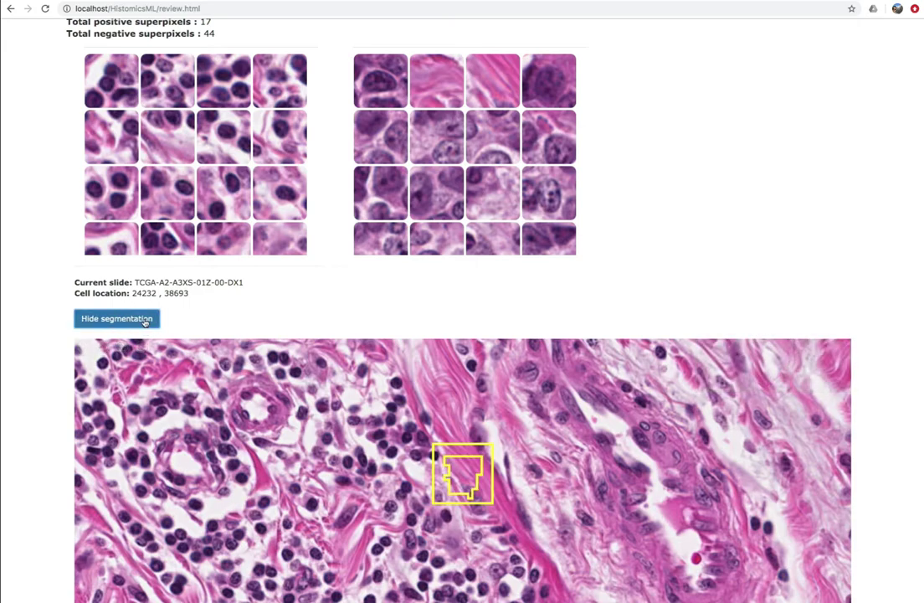
Drag one TIL superpixel into the non-TIL gallery, giving 16 TIL and 45 non-TIL.
{"action": "scroll", "coordinate": [251, 200], "scroll_direction": "down", "scroll_amount": 2}
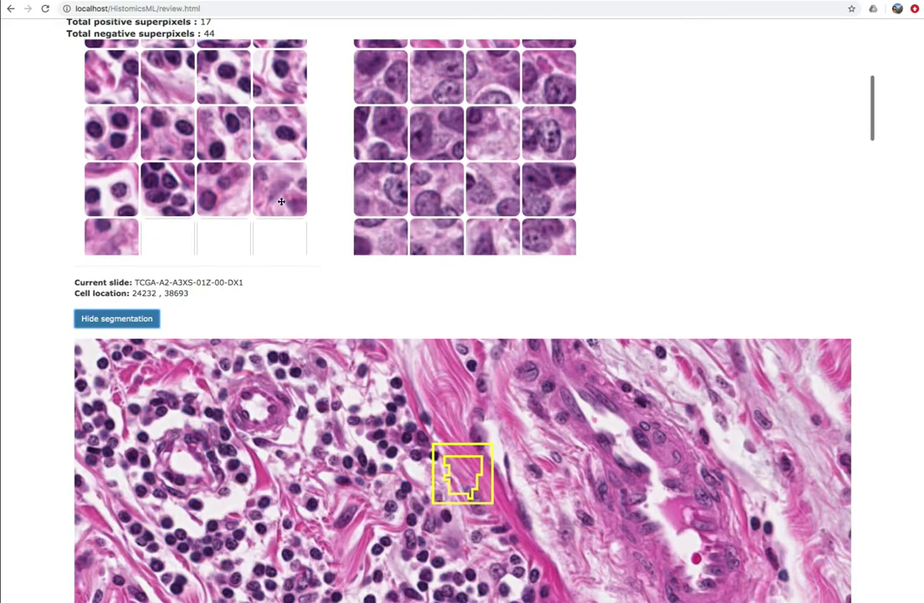
{"action": "left_click", "coordinate": [281, 196]}
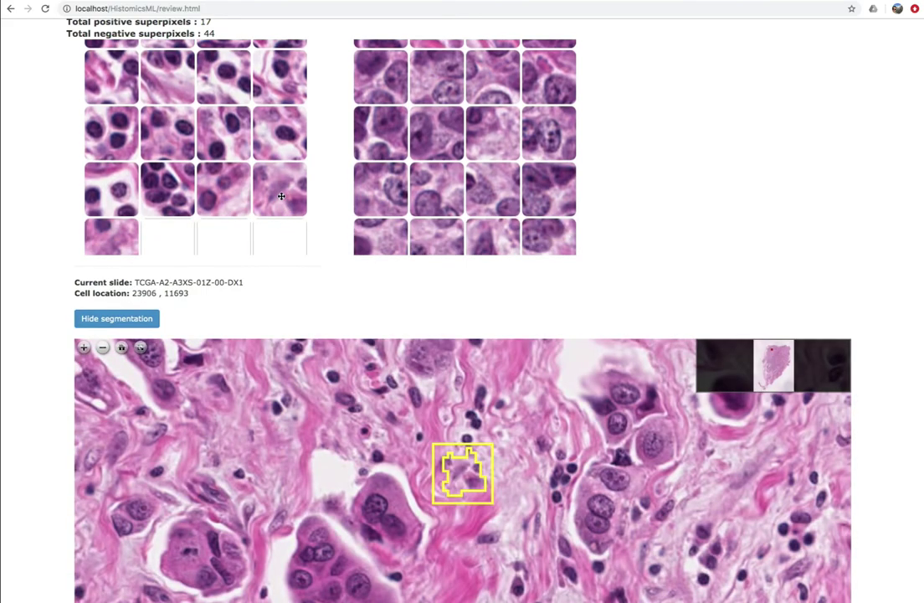
{"action": "left_click_drag", "start_coordinate": [281, 196], "coordinate": [386, 194]}
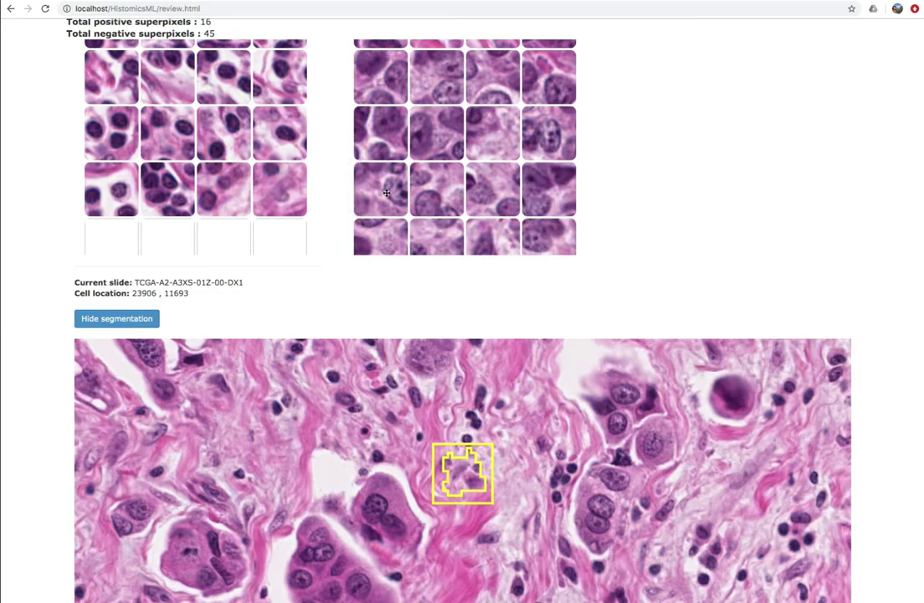
{"action": "left_click", "coordinate": [279, 190]}
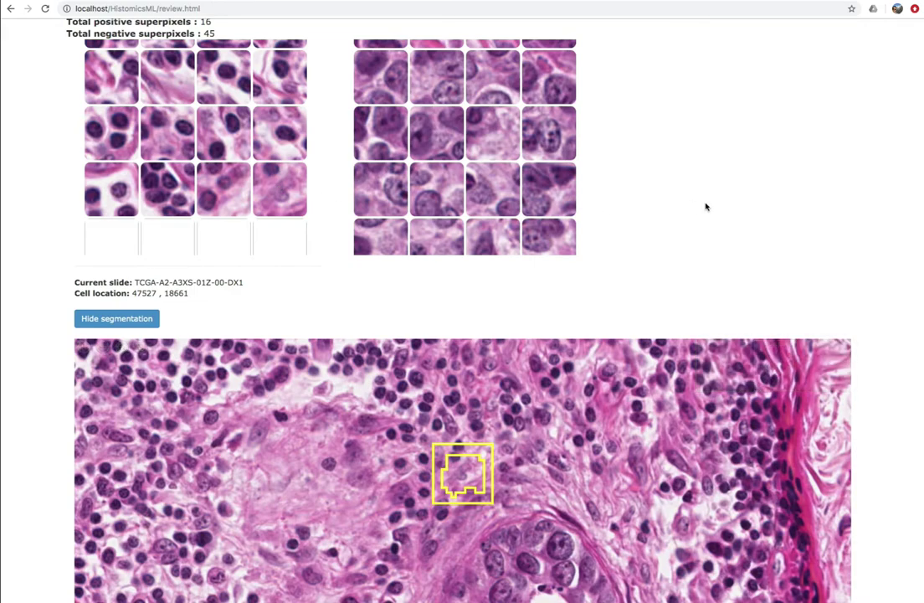
{"action": "scroll", "coordinate": [833, 223], "scroll_direction": "up", "scroll_amount": 5}
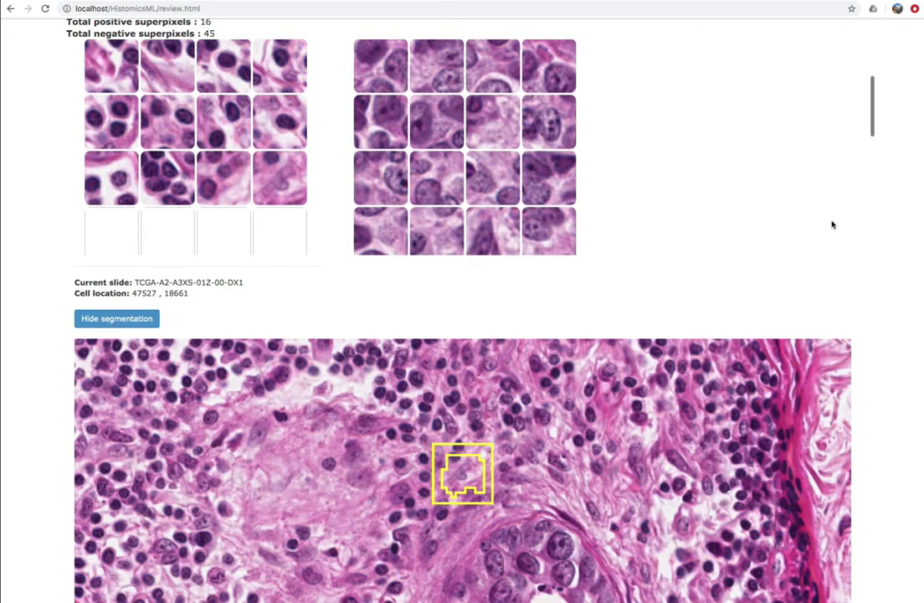
{"action": "scroll", "coordinate": [832, 224], "scroll_direction": "up", "scroll_amount": 2}
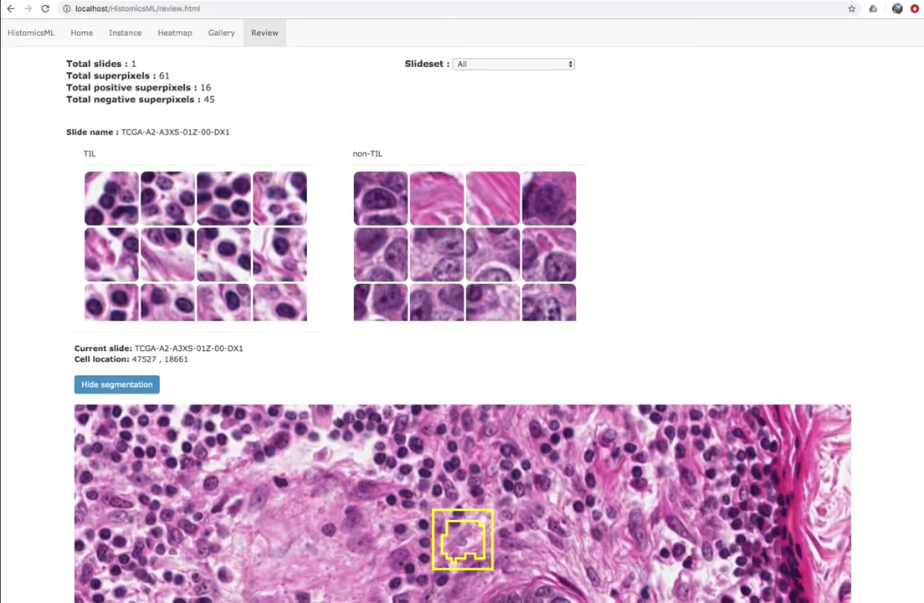
Save the refined classifier on the Heatmap page and finalize the training set.
{"action": "left_click", "coordinate": [170, 33]}
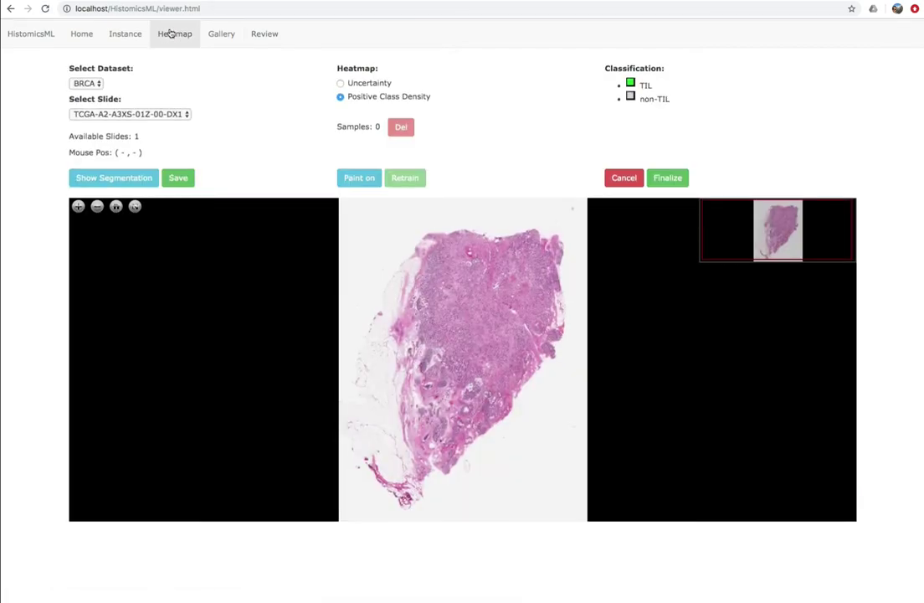
{"action": "left_click", "coordinate": [178, 178]}
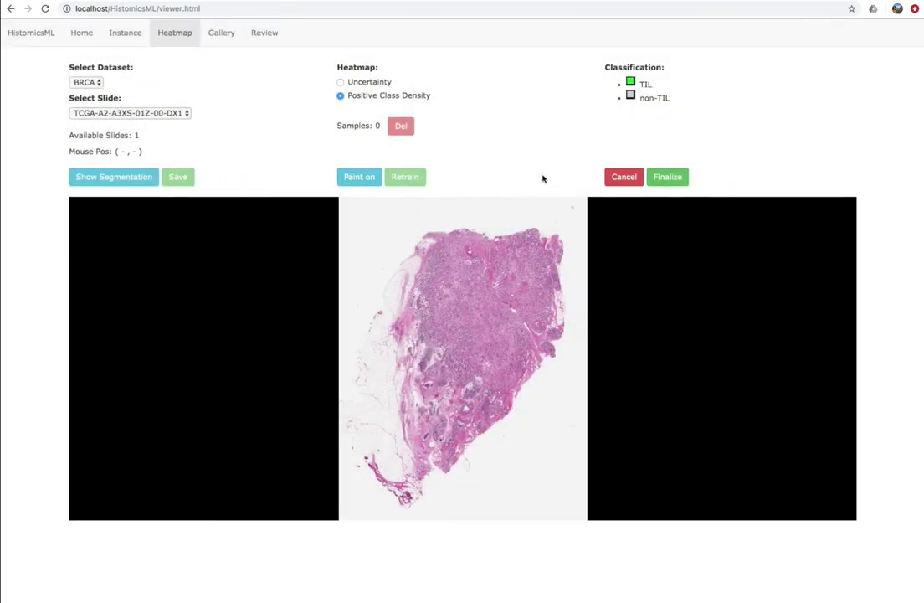
{"action": "left_click", "coordinate": [667, 178]}
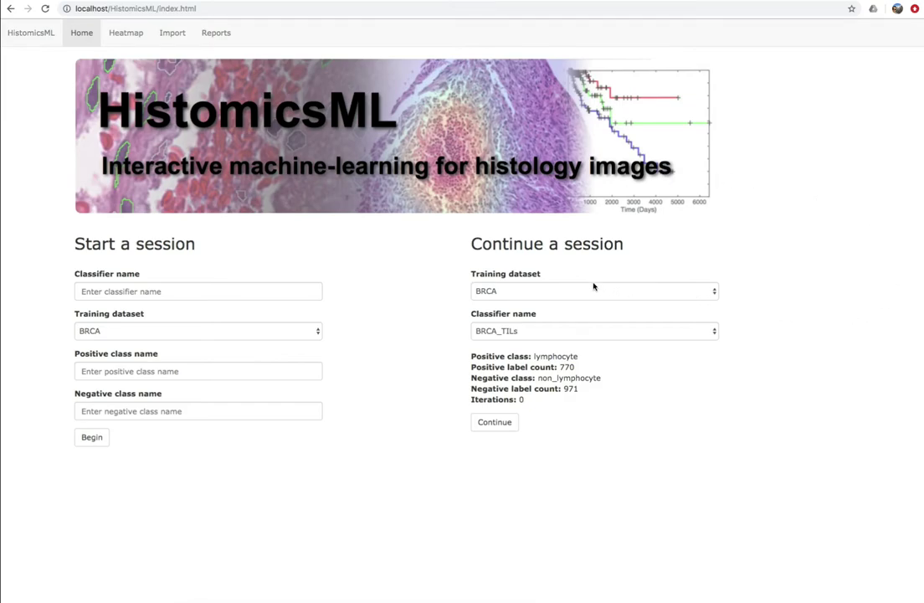
Continue the saved session with dataset BRCA and classifier BRCA-TILs.
{"action": "left_click_drag", "start_coordinate": [473, 243], "coordinate": [633, 245]}
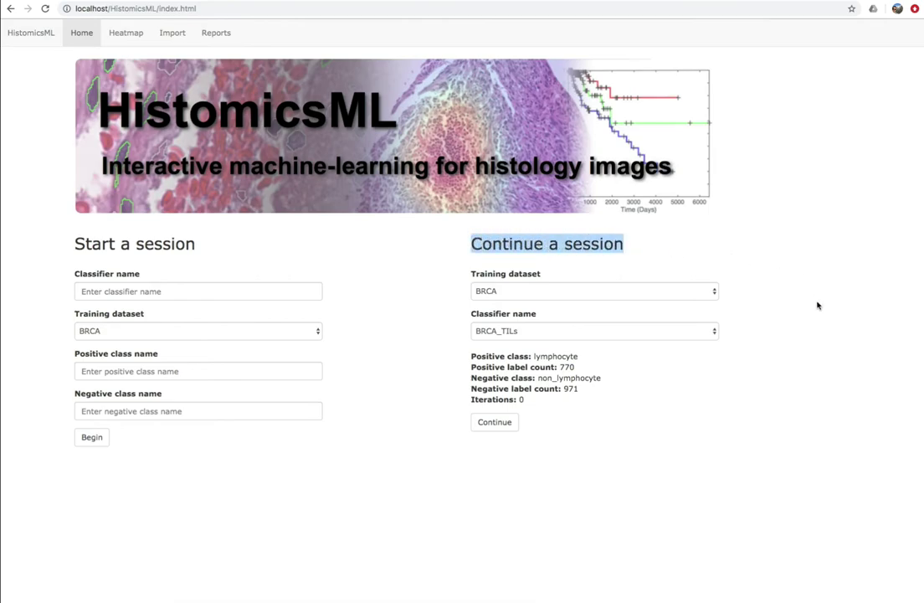
{"action": "left_click", "coordinate": [715, 293]}
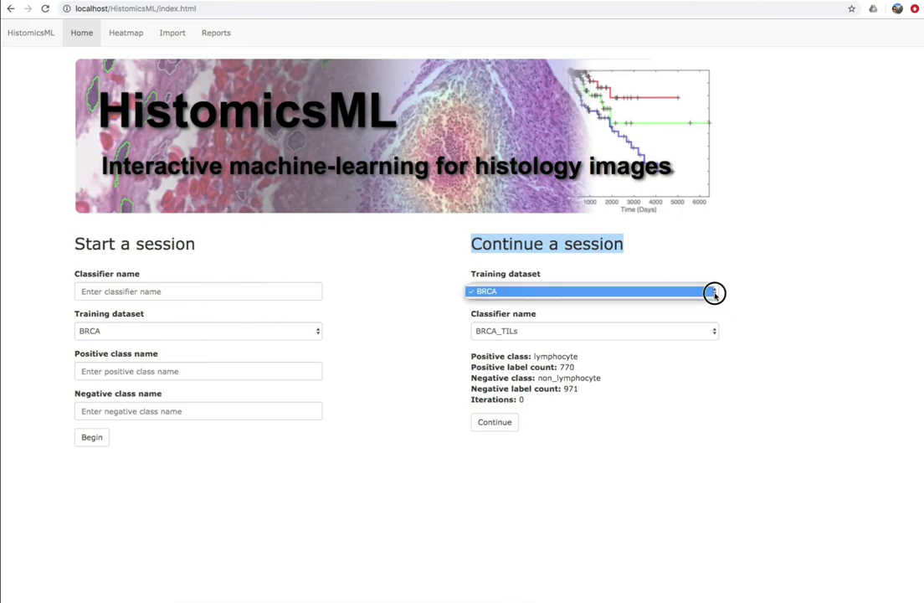
{"action": "left_click", "coordinate": [714, 294]}
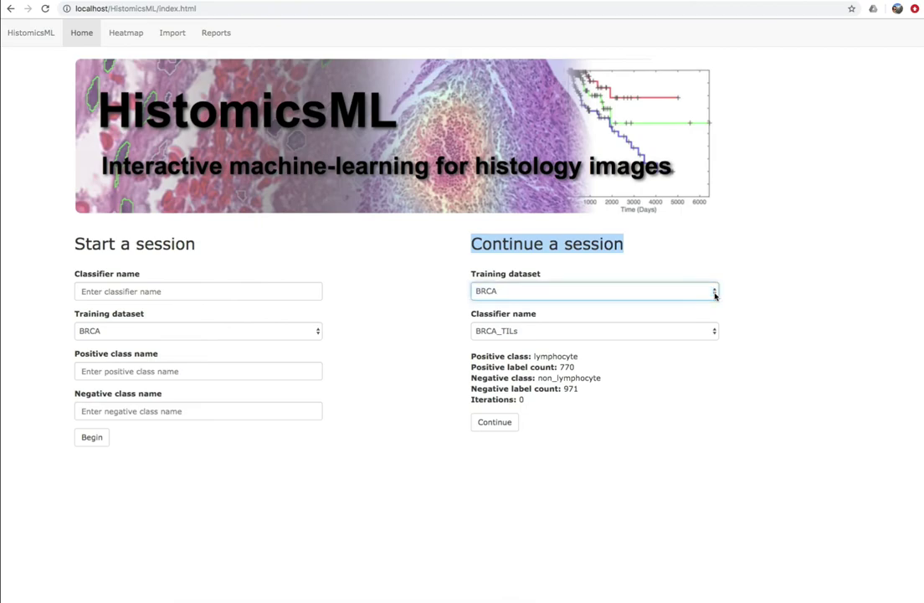
{"action": "left_click", "coordinate": [702, 333]}
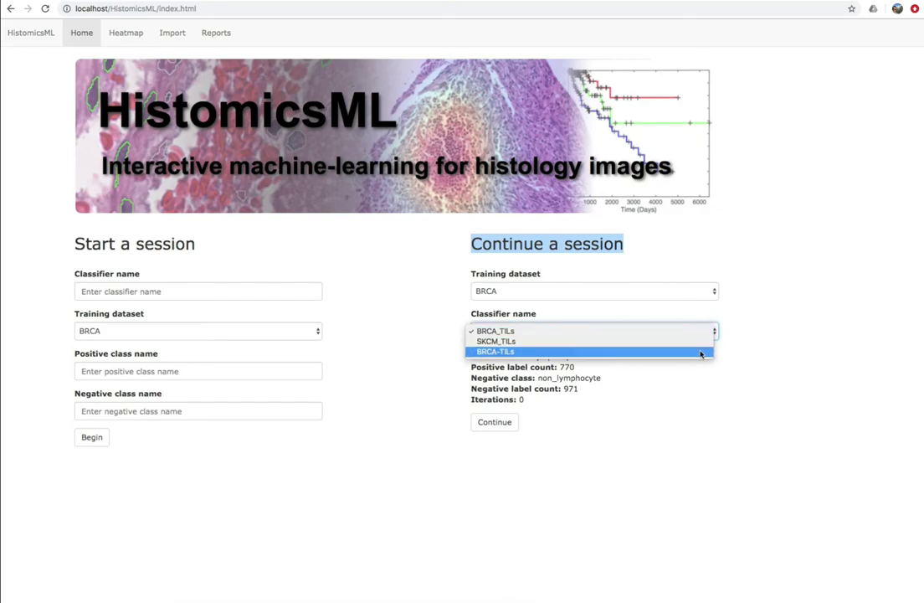
{"action": "left_click", "coordinate": [702, 353]}
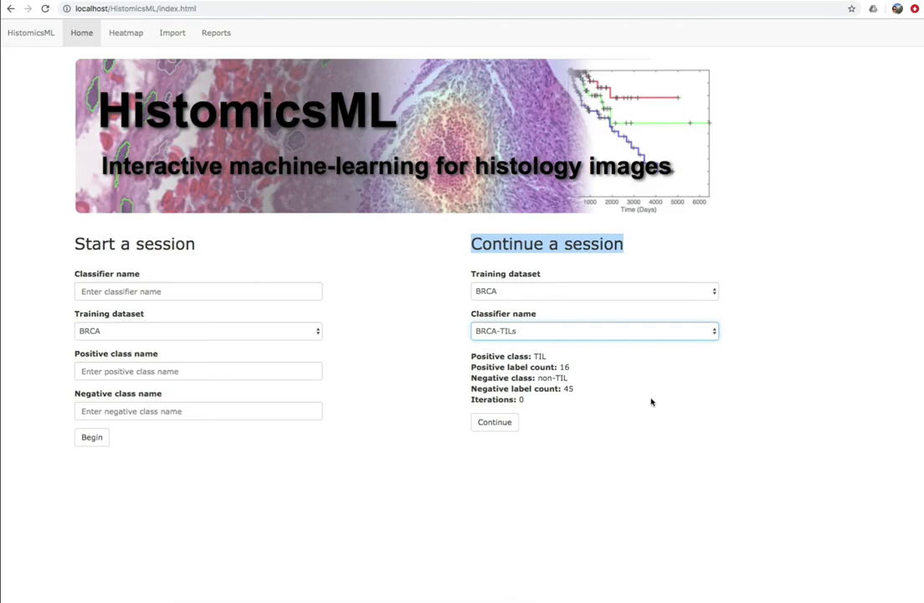
{"action": "left_click", "coordinate": [495, 423]}
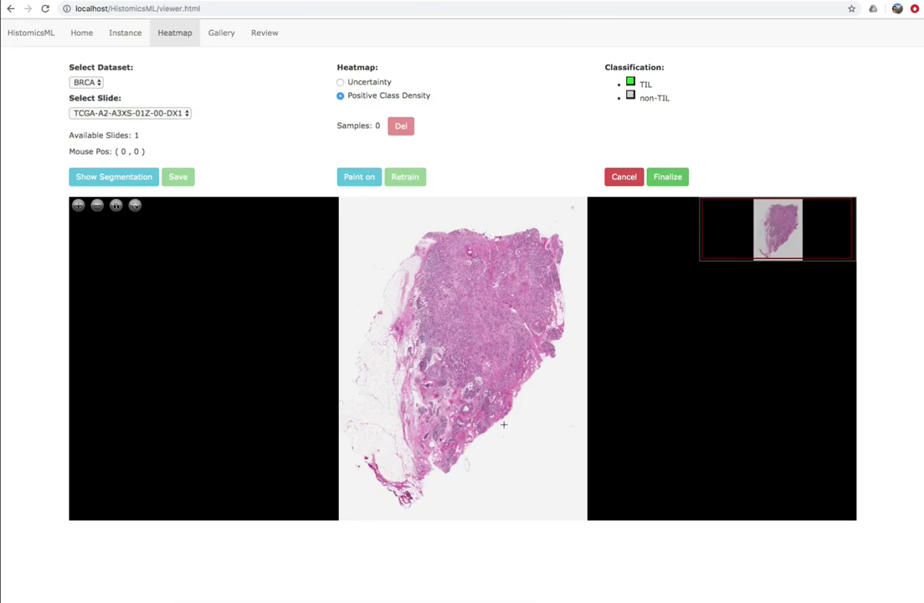
Open Review and scroll through the 16 TIL and 45 non-TIL thumbnail galleries.
{"action": "left_click", "coordinate": [263, 36]}
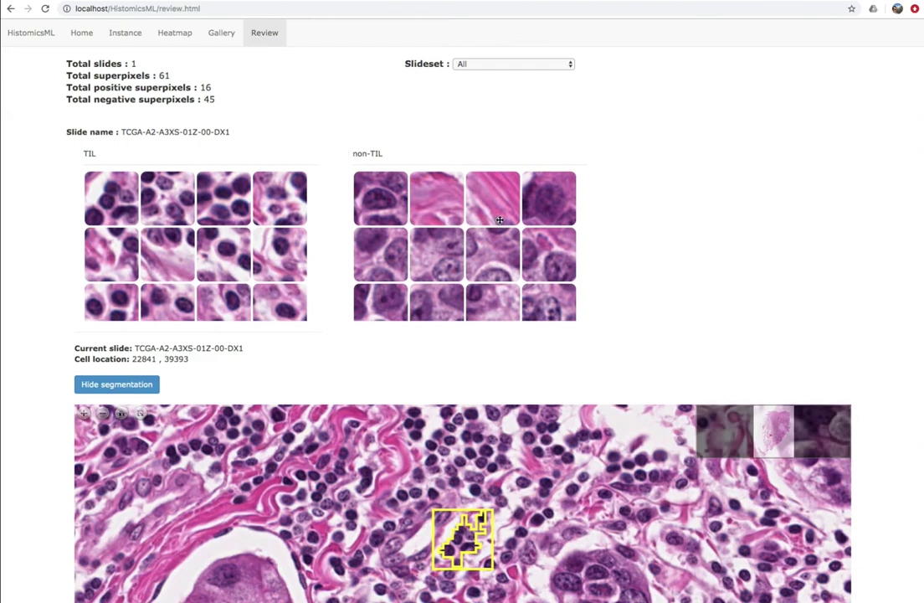
{"action": "scroll", "coordinate": [500, 219], "scroll_direction": "down", "scroll_amount": 1}
{"action": "scroll", "coordinate": [500, 219], "scroll_direction": "down", "scroll_amount": 3}
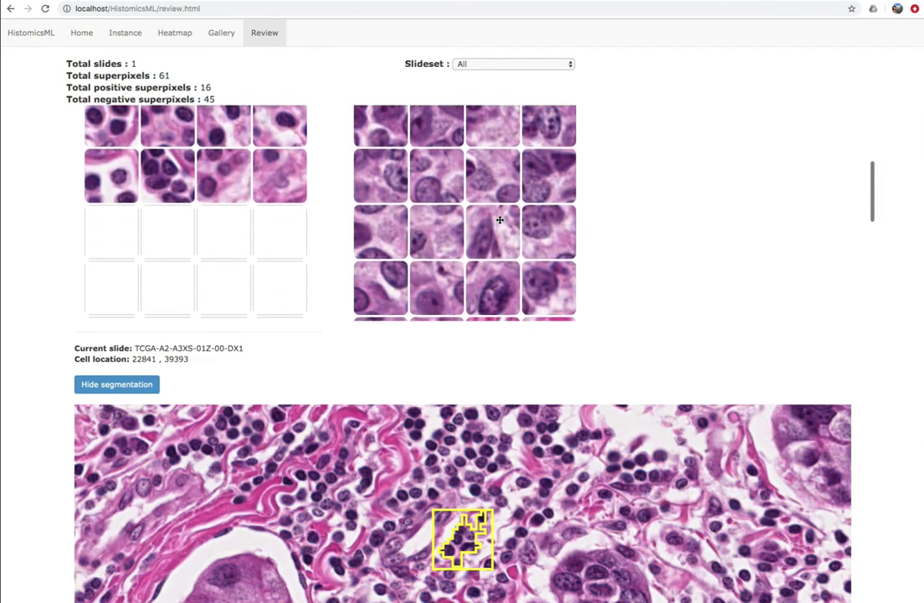
{"action": "scroll", "coordinate": [500, 219], "scroll_direction": "down", "scroll_amount": 3}
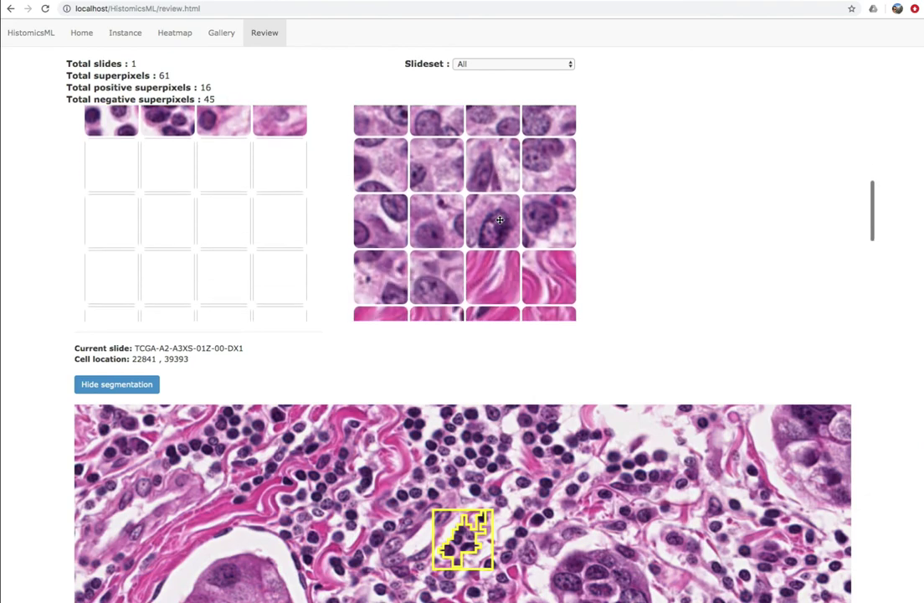
{"action": "scroll", "coordinate": [500, 220], "scroll_direction": "down", "scroll_amount": 3}
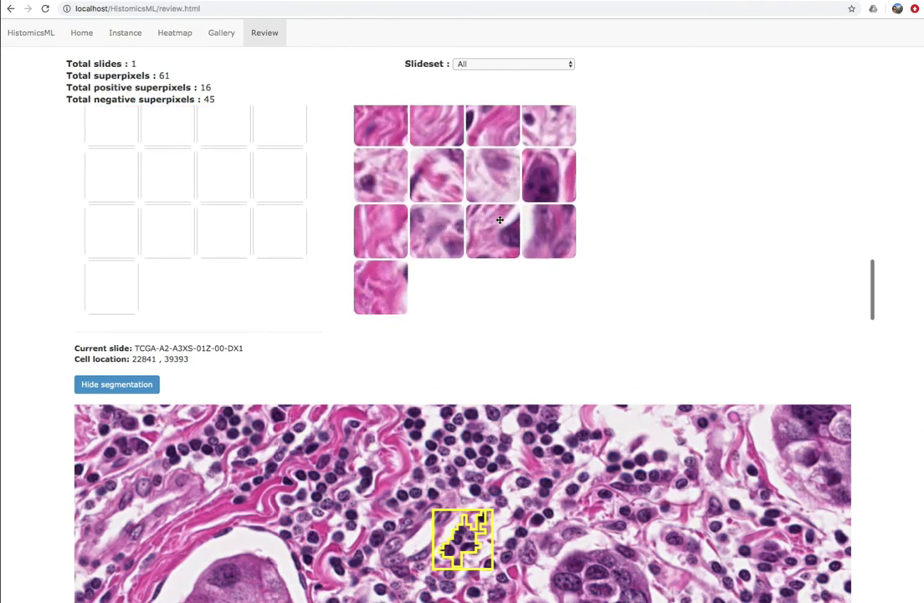
{"action": "scroll", "coordinate": [500, 219], "scroll_direction": "up", "scroll_amount": 10}
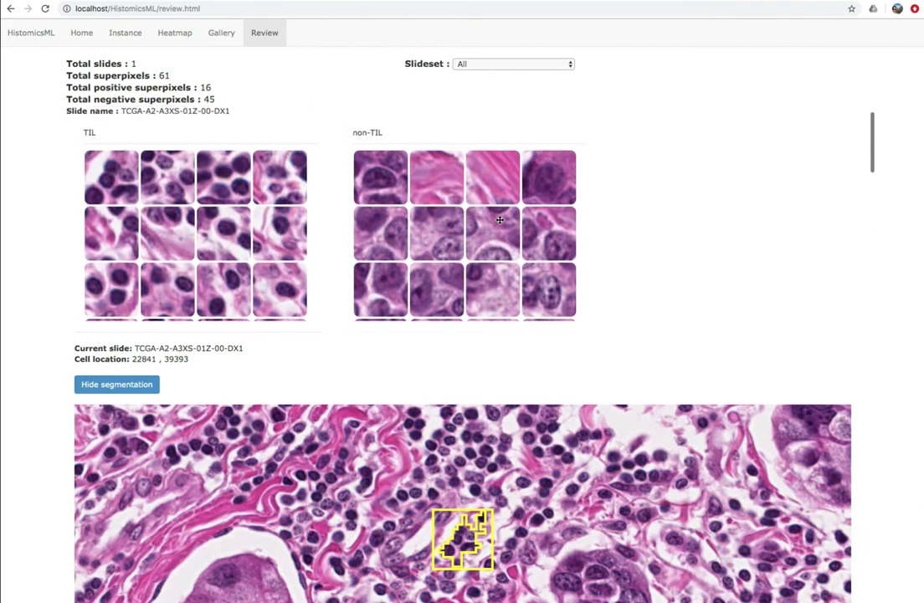